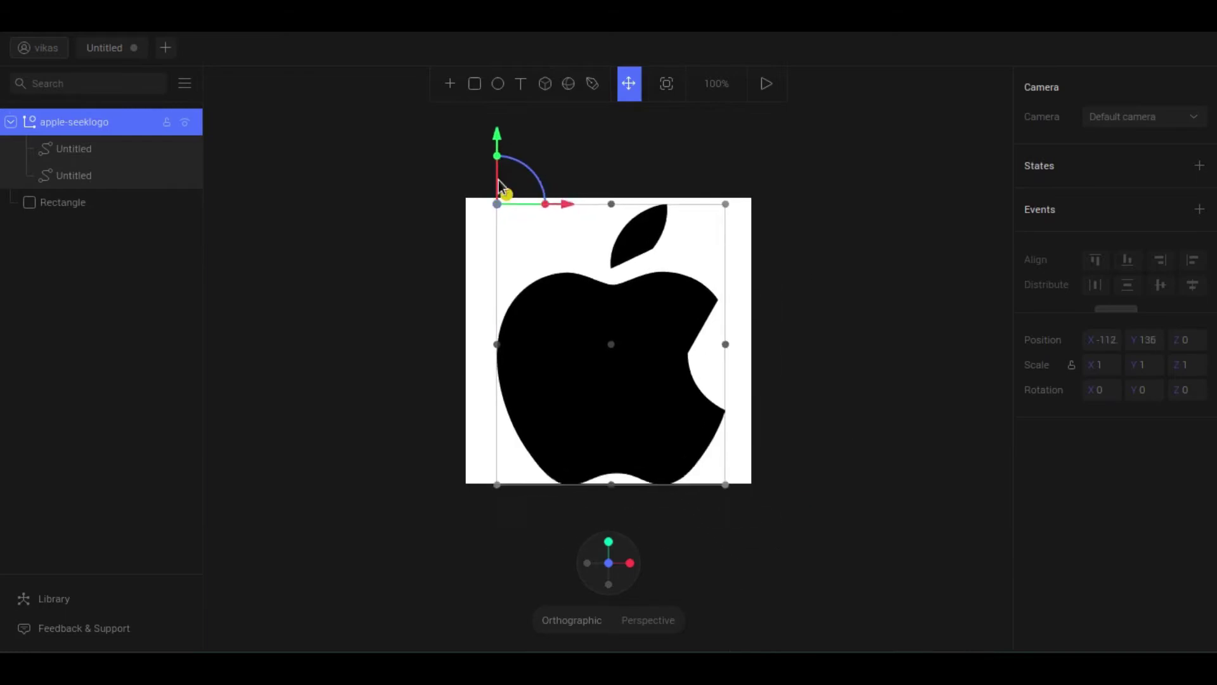
# - Set the frame's background colour to light pink, #FBDADA
pyautogui.click(811, 378)
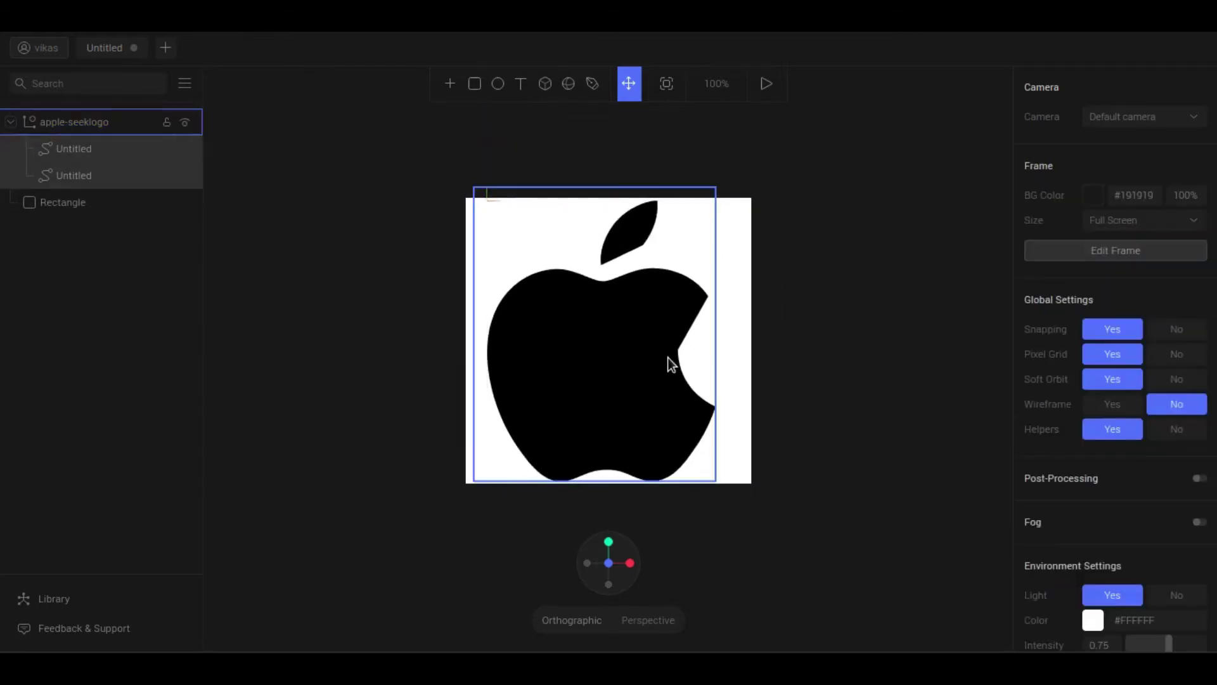
pyautogui.scroll(5, 667, 358)
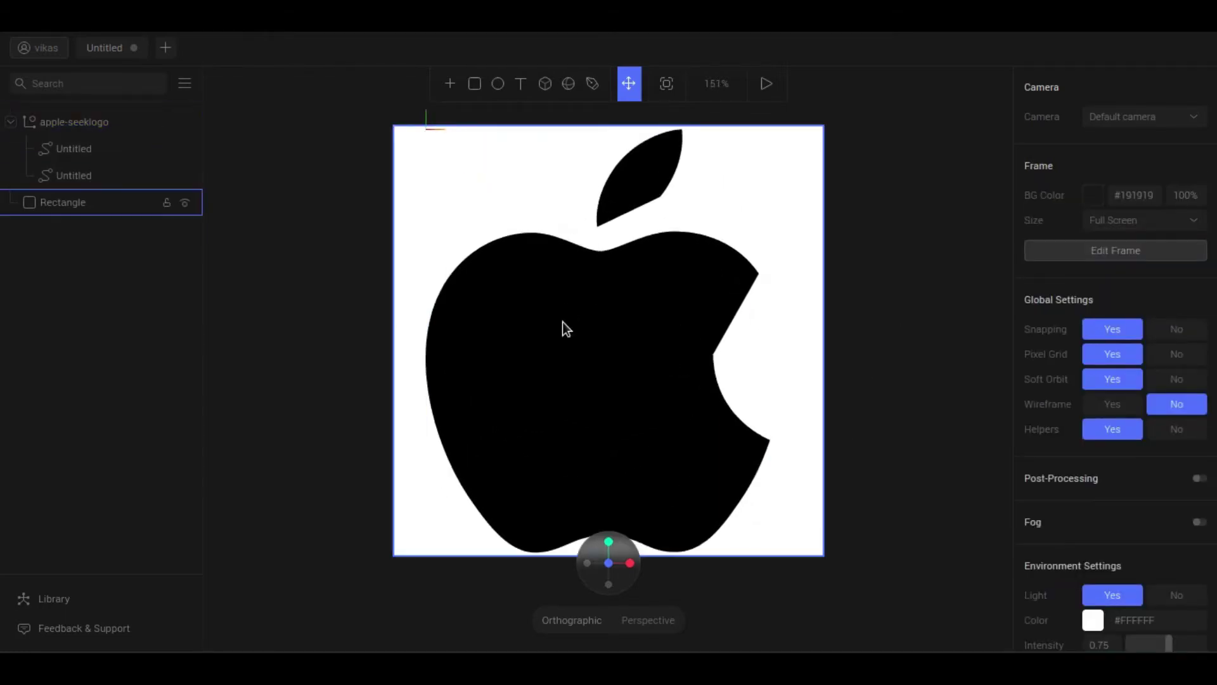
pyautogui.click(562, 329)
pyautogui.press('Escape')
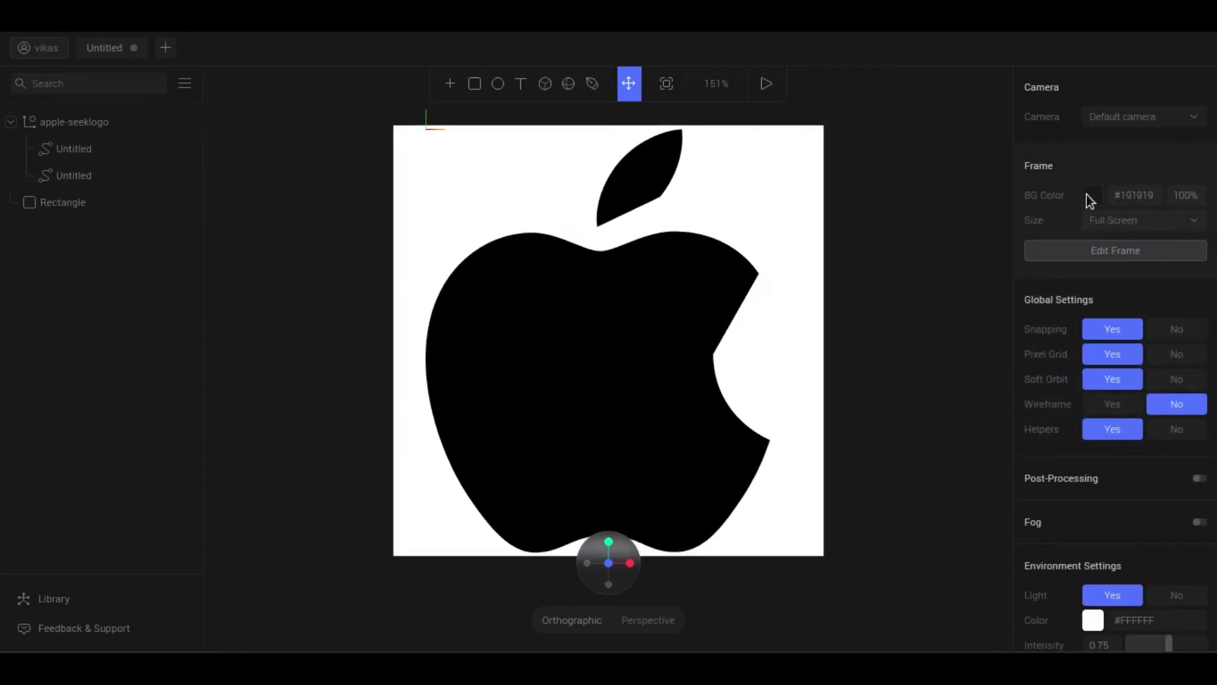
pyautogui.click(1092, 196)
pyautogui.moveTo(1065, 239); pyautogui.dragTo(1049, 223)
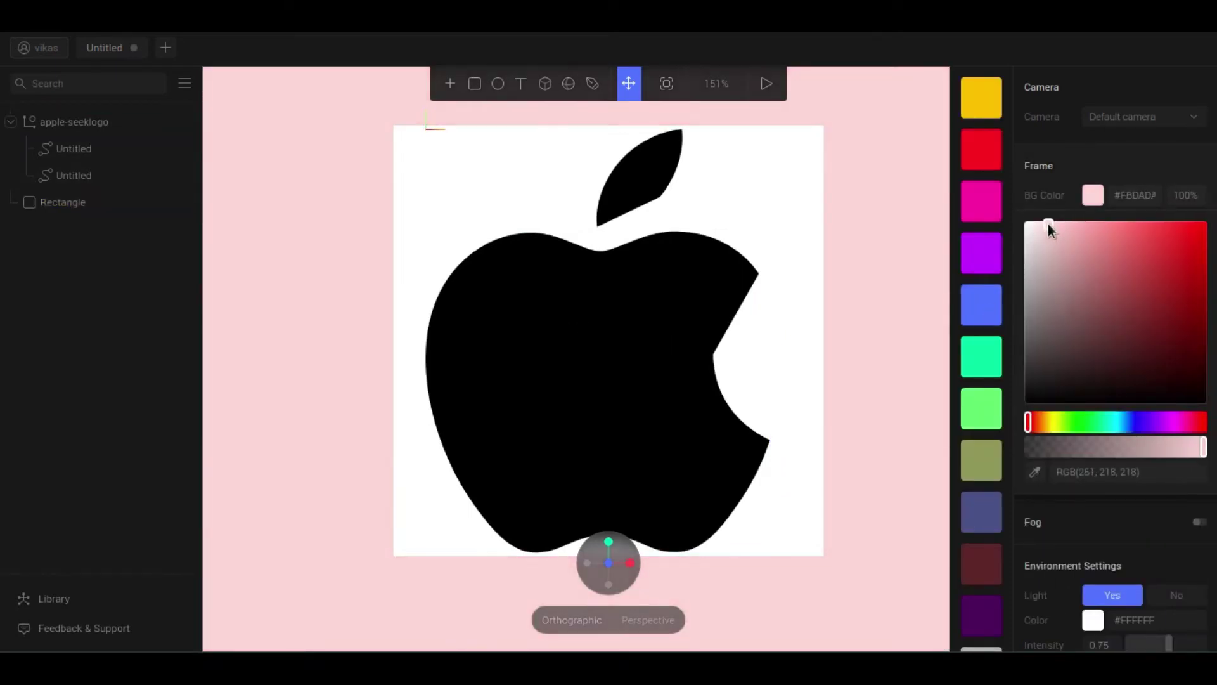
# - Delete the white rectangle behind the logo and ungroup the two shapes inside apple-seeklogo
pyautogui.click(89, 201)
pyautogui.press('Delete')
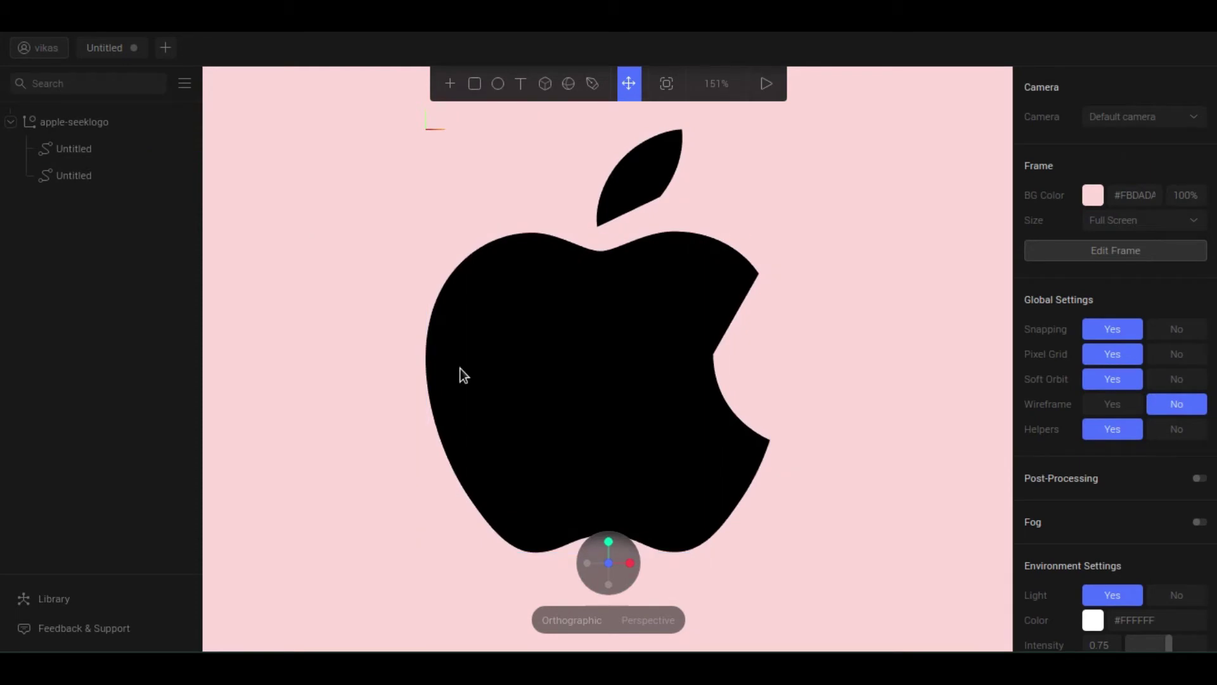
pyautogui.click(494, 334)
pyautogui.rightClick(495, 334)
pyautogui.click(535, 482)
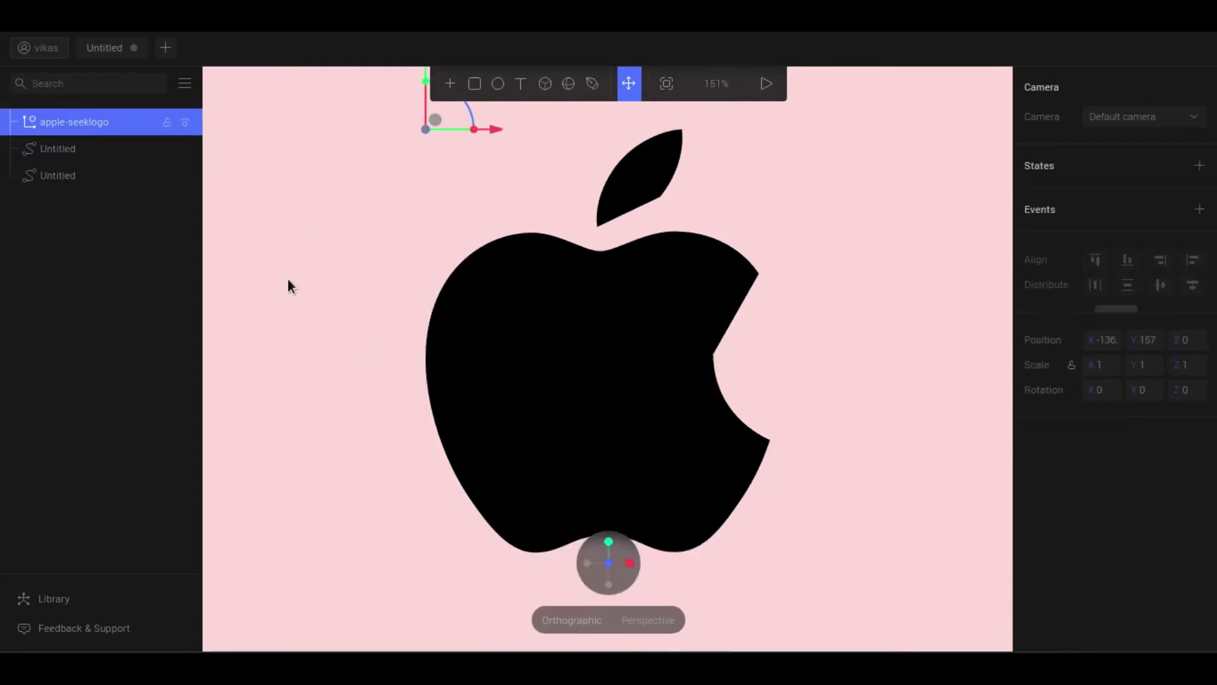
pyautogui.click(626, 178)
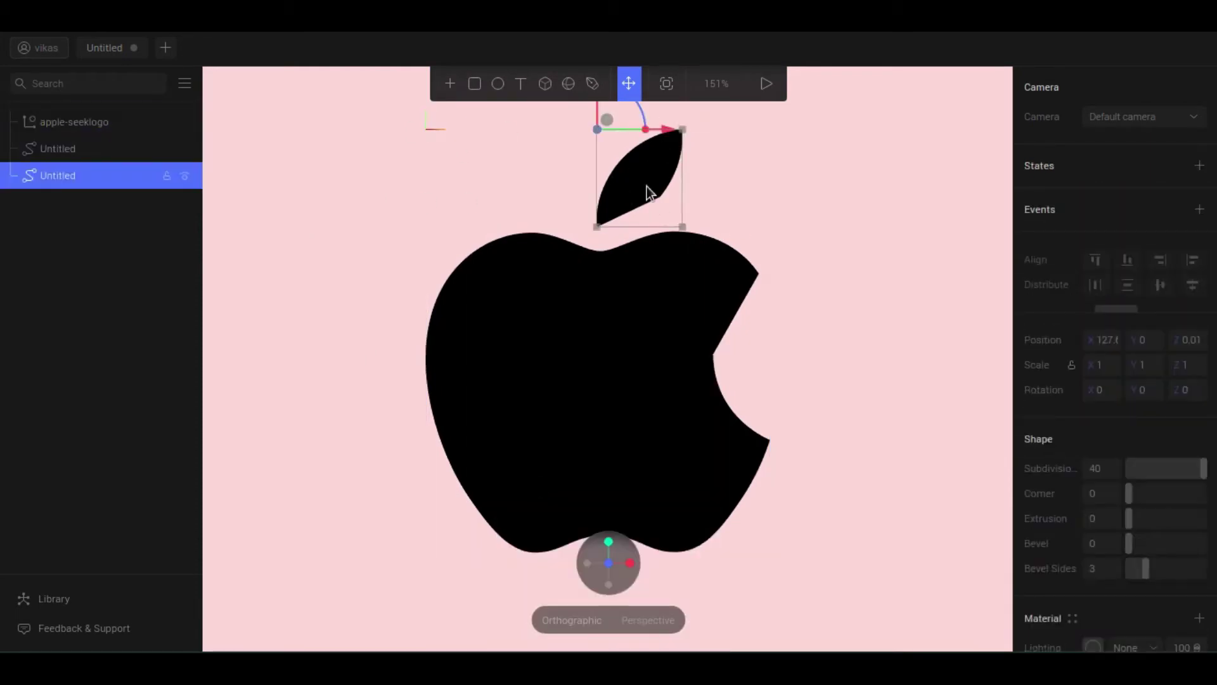
pyautogui.scroll(5, 646, 190)
pyautogui.moveTo(646, 190); pyautogui.dragTo(622, 443, button='middle')
pyautogui.scroll(5, 597, 329)
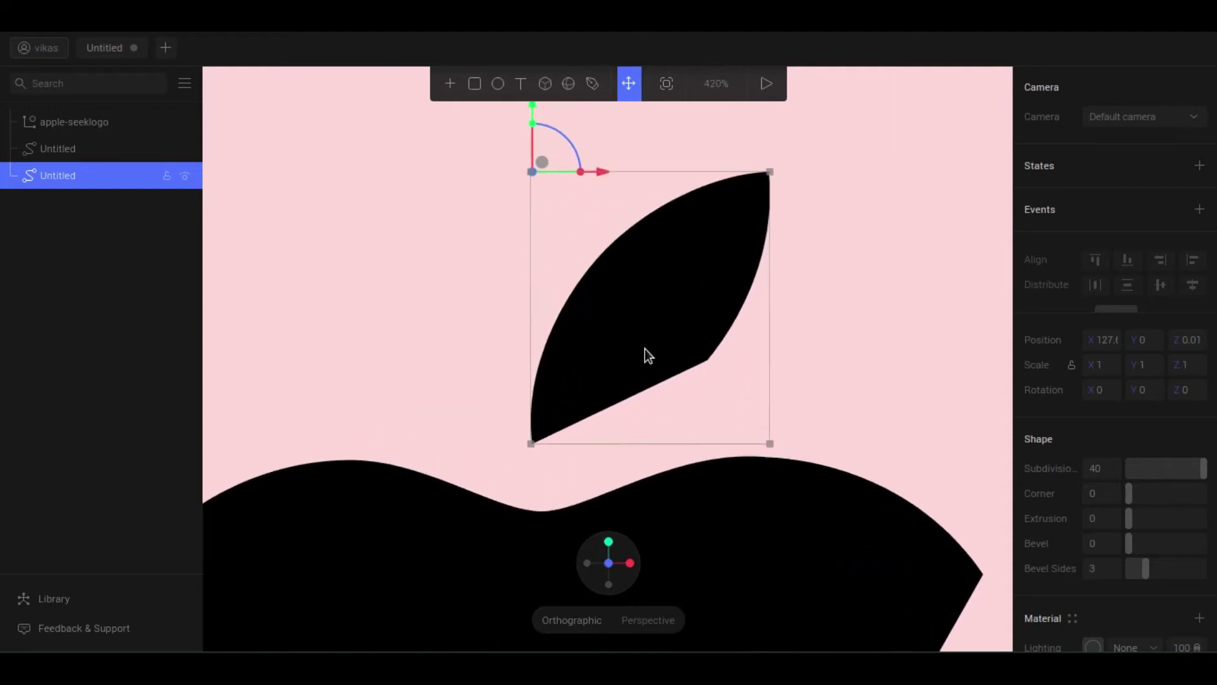
pyautogui.doubleClick(645, 349)
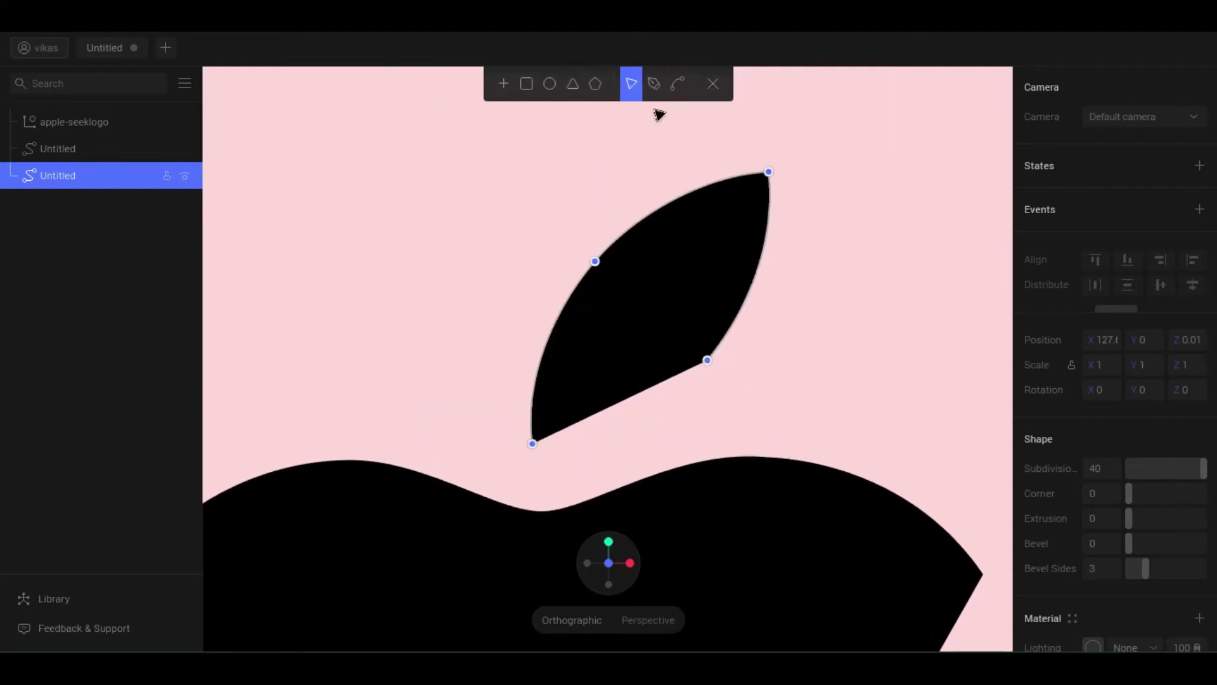
pyautogui.click(677, 83)
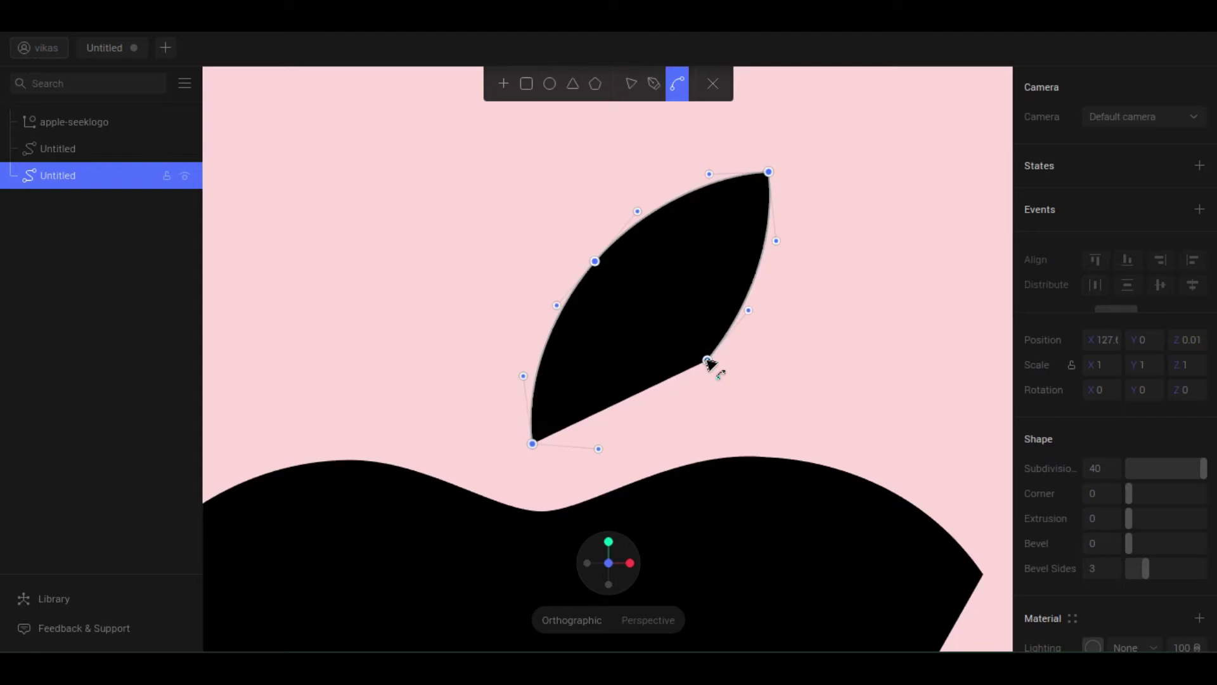
pyautogui.click(713, 83)
pyautogui.click(870, 312)
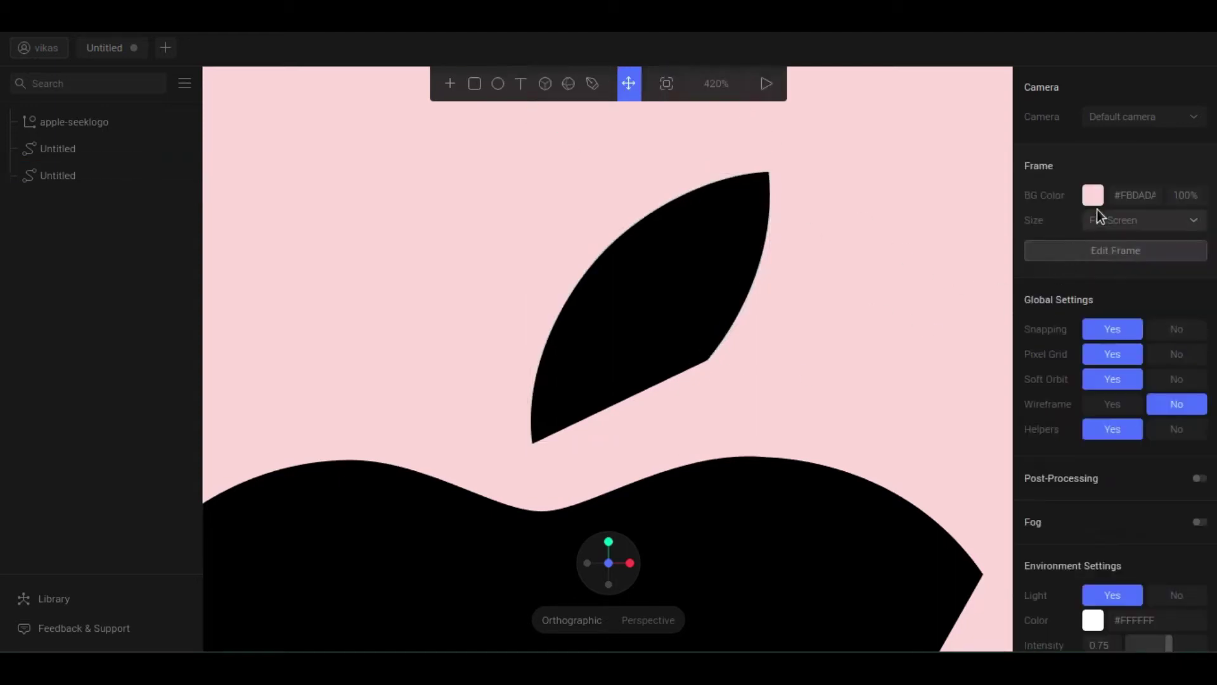
# - Set the frame's background colour to dark grey, #464646
pyautogui.click(1093, 195)
pyautogui.scroll(-5, 970, 406)
pyautogui.click(981, 443)
pyautogui.click(972, 510)
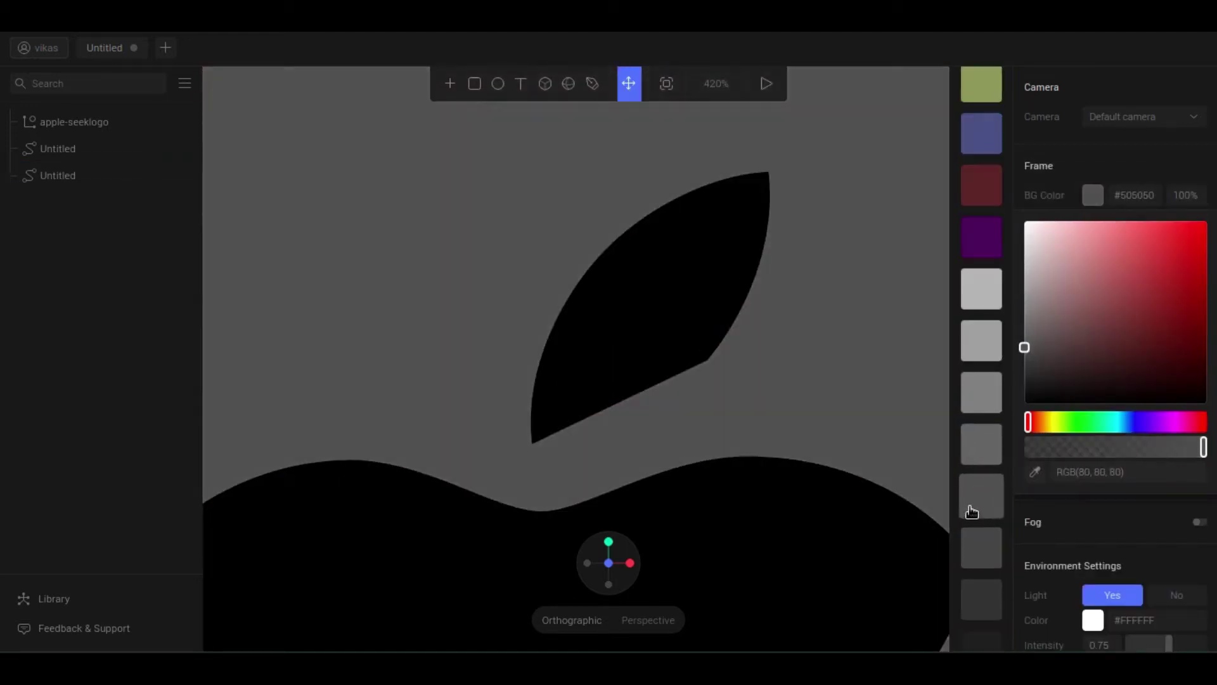
pyautogui.click(979, 549)
pyautogui.click(891, 325)
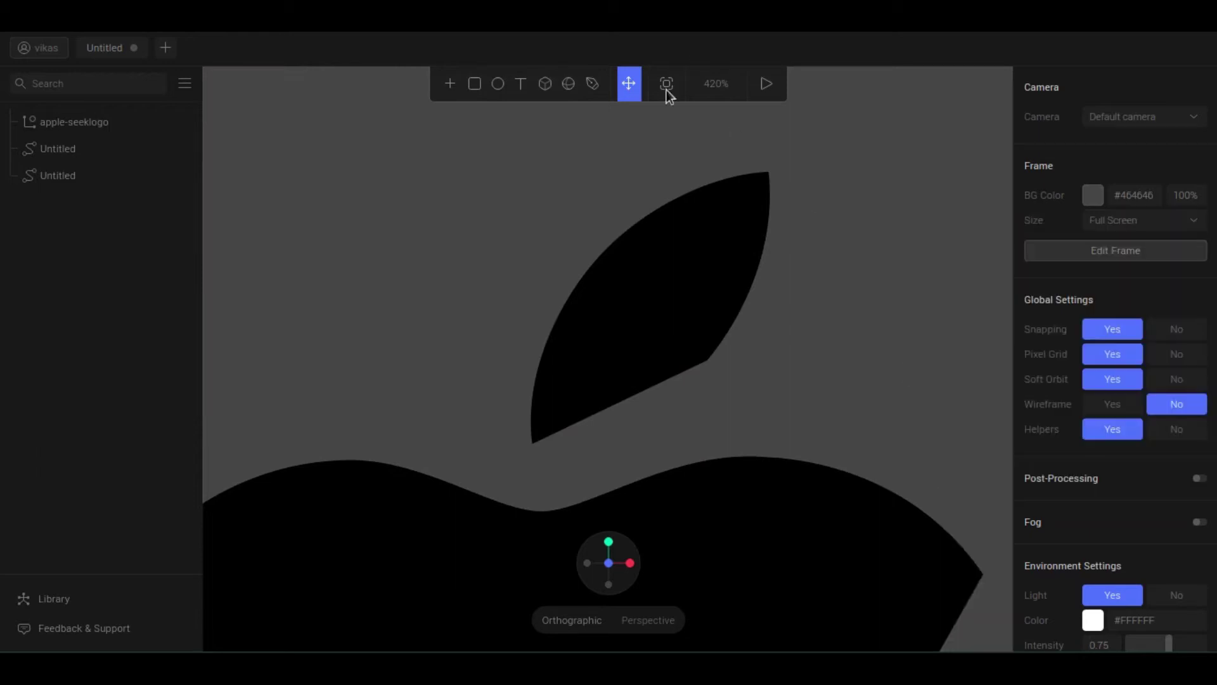
# - Smooth the anchor point on the leaf's lower-right edge and align its handles so the straight lower edge follows a rounded curve
pyautogui.click(659, 304)
pyautogui.doubleClick(660, 305)
pyautogui.click(674, 87)
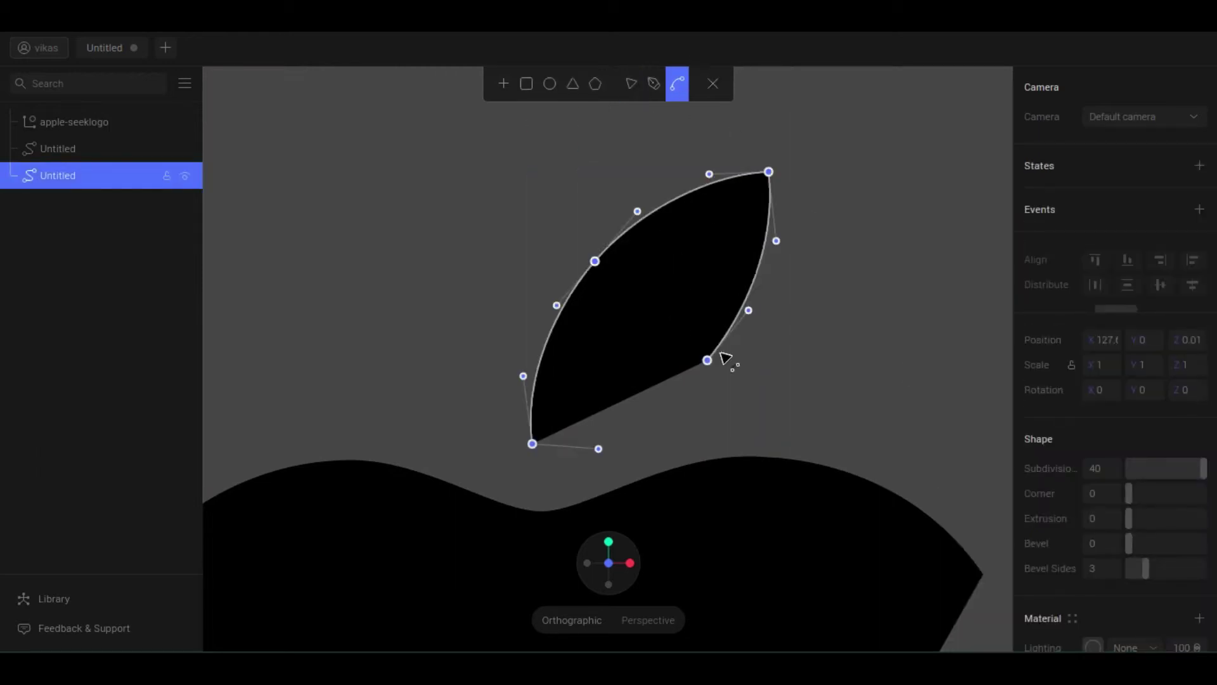
pyautogui.scroll(3, 721, 355)
pyautogui.click(654, 83)
pyautogui.moveTo(743, 367)
pyautogui.mouseDown()
pyautogui.moveTo(729, 359)
pyautogui.moveTo(740, 367)
pyautogui.mouseUp()
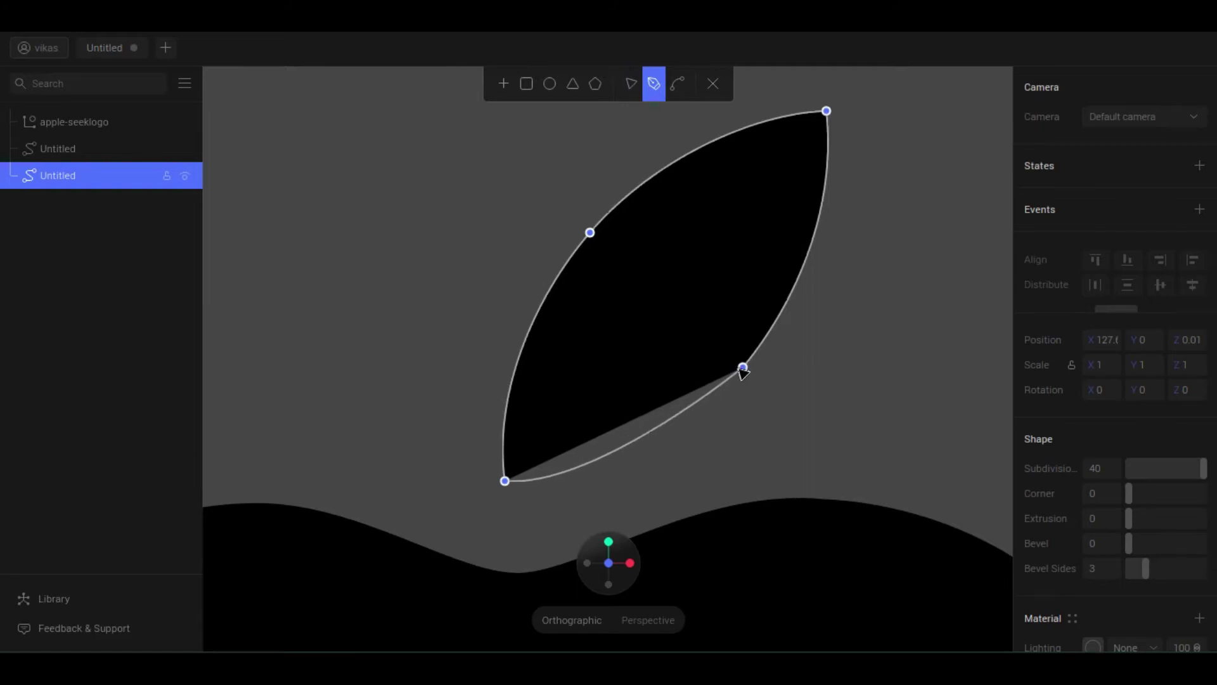
pyautogui.click(677, 83)
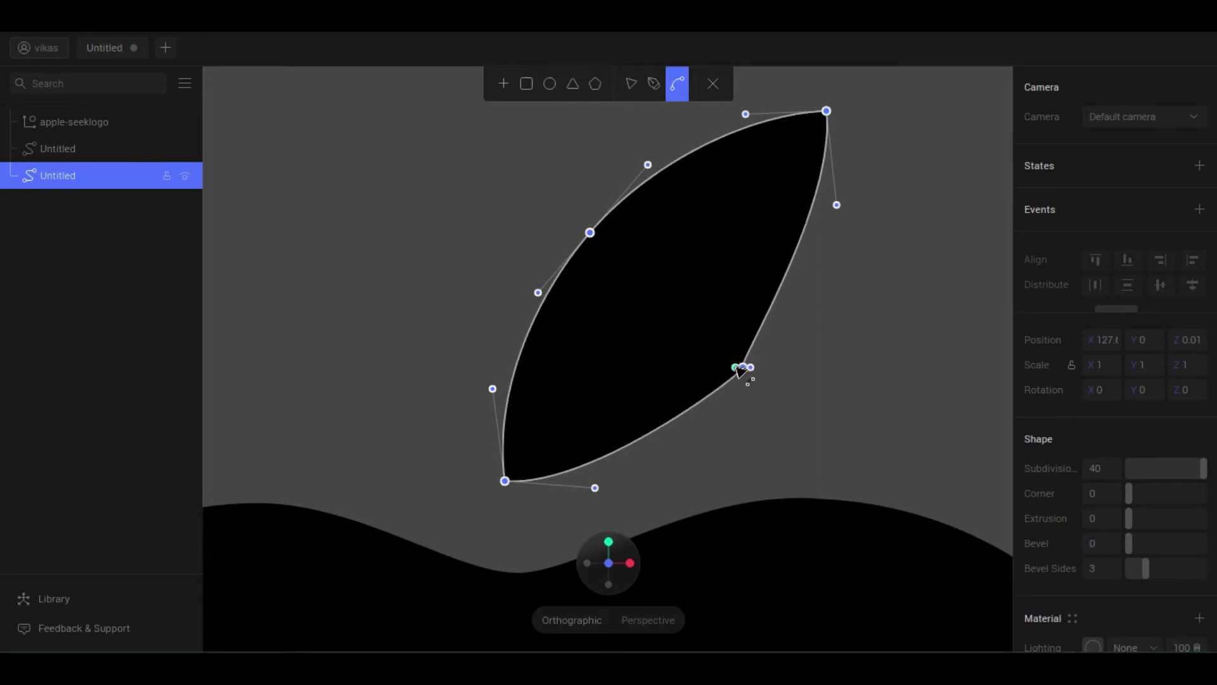
pyautogui.click(743, 368)
pyautogui.moveTo(692, 433); pyautogui.dragTo(693, 423)
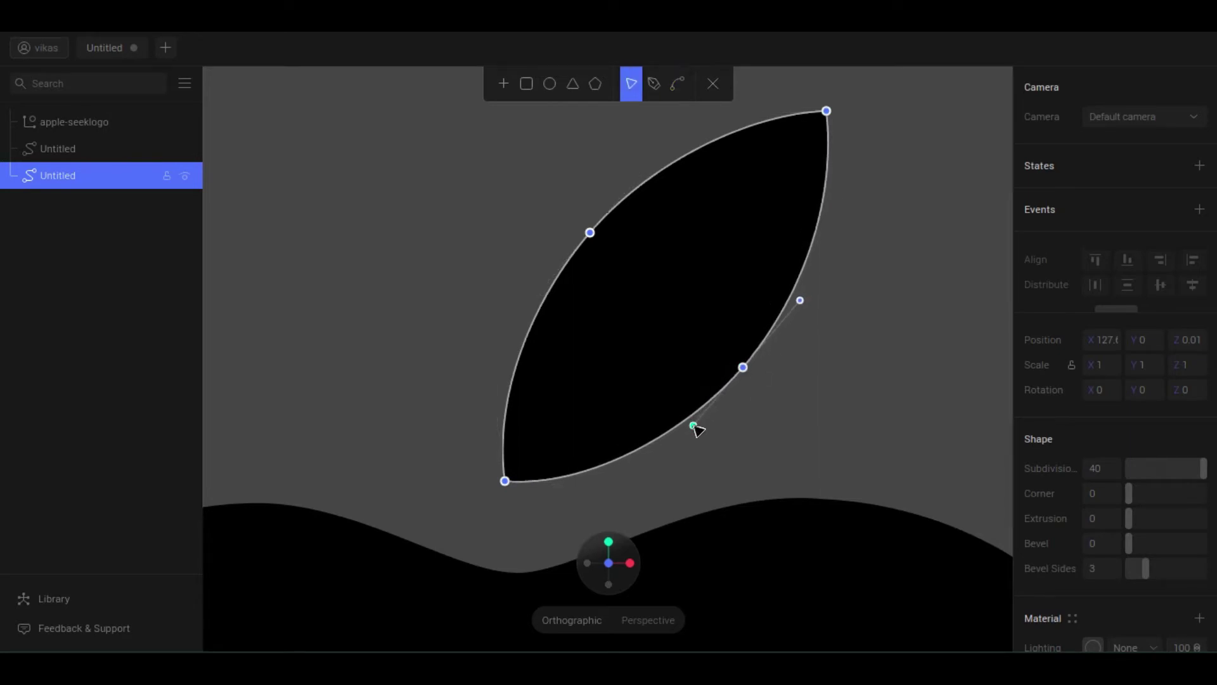
pyautogui.click(677, 83)
pyautogui.click(712, 83)
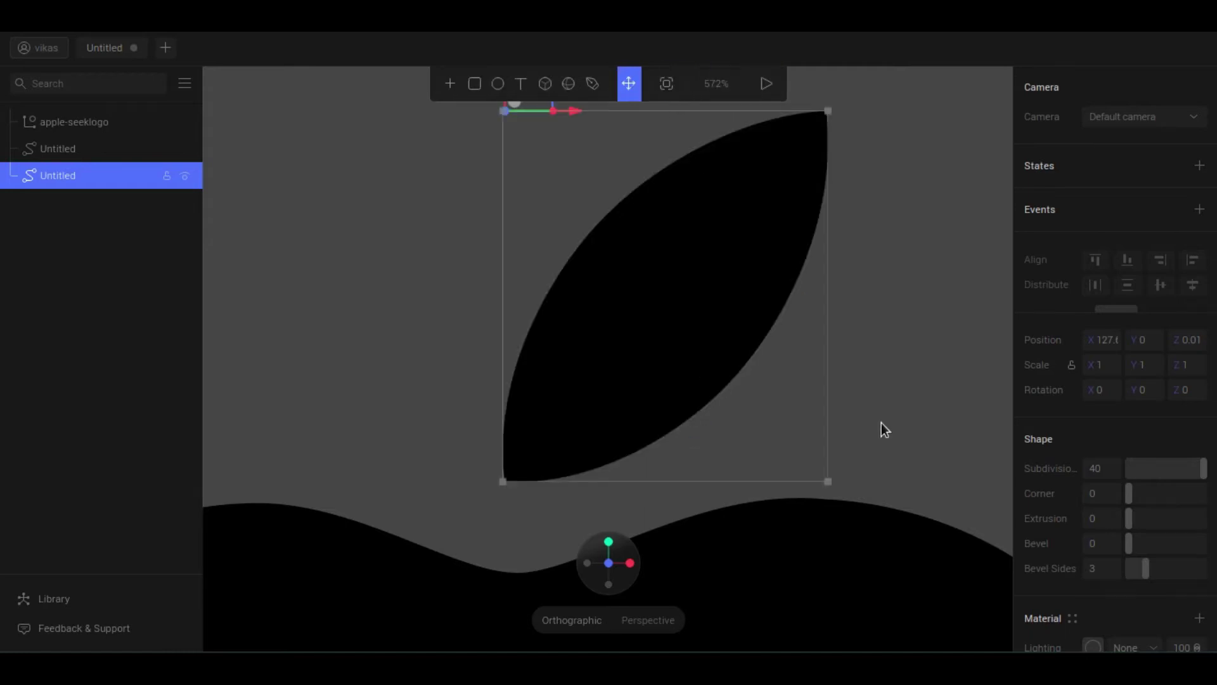
pyautogui.click(886, 375)
# - Open the apple body's path for point editing with its Bezier handles shown around the bite
pyautogui.scroll(-5, 885, 374)
pyautogui.scroll(6, 653, 469)
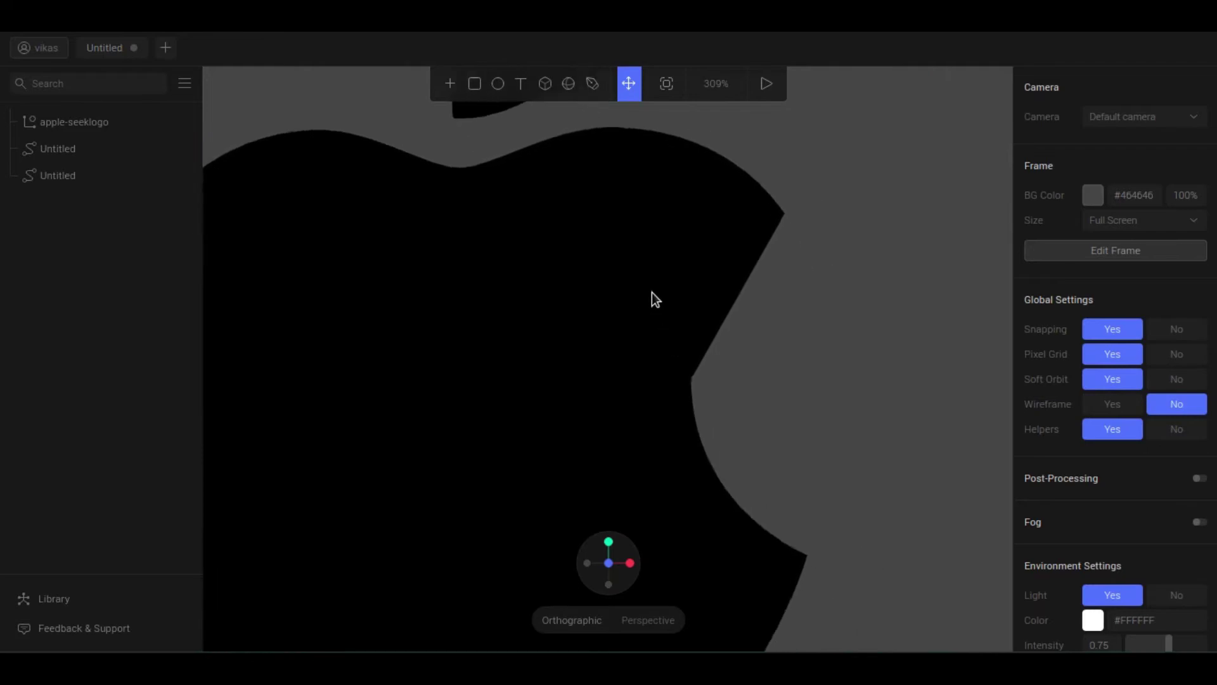
pyautogui.doubleClick(619, 256)
pyautogui.click(656, 88)
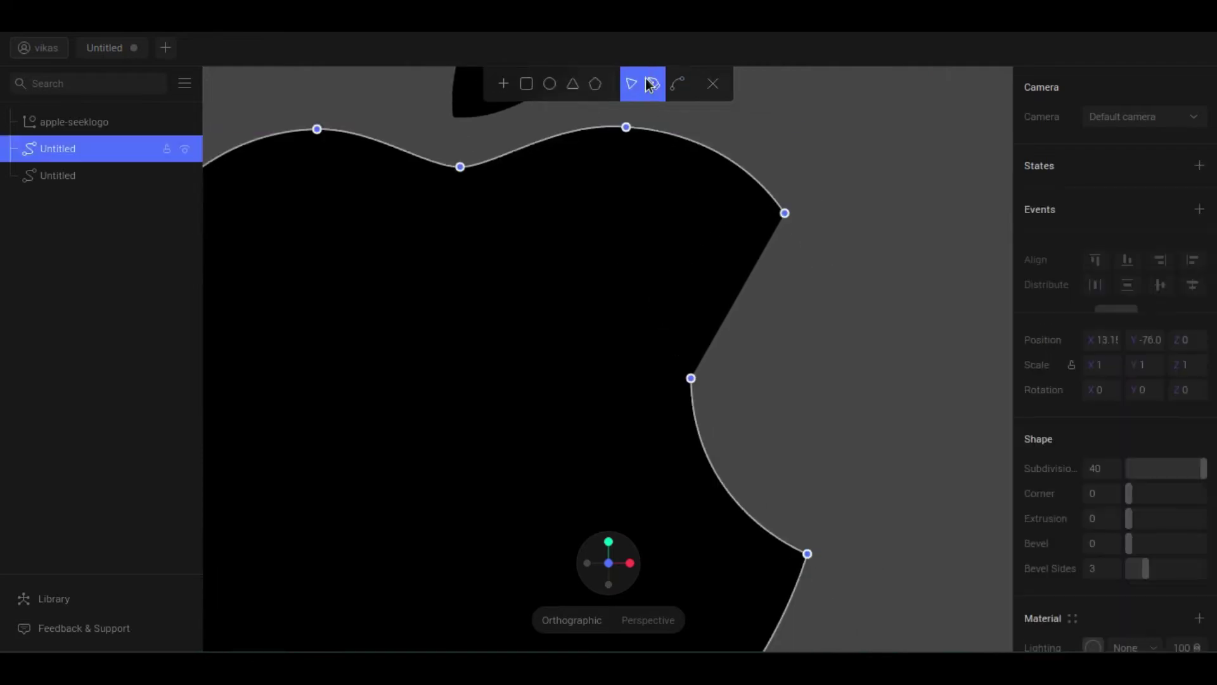
pyautogui.click(691, 378)
pyautogui.click(678, 83)
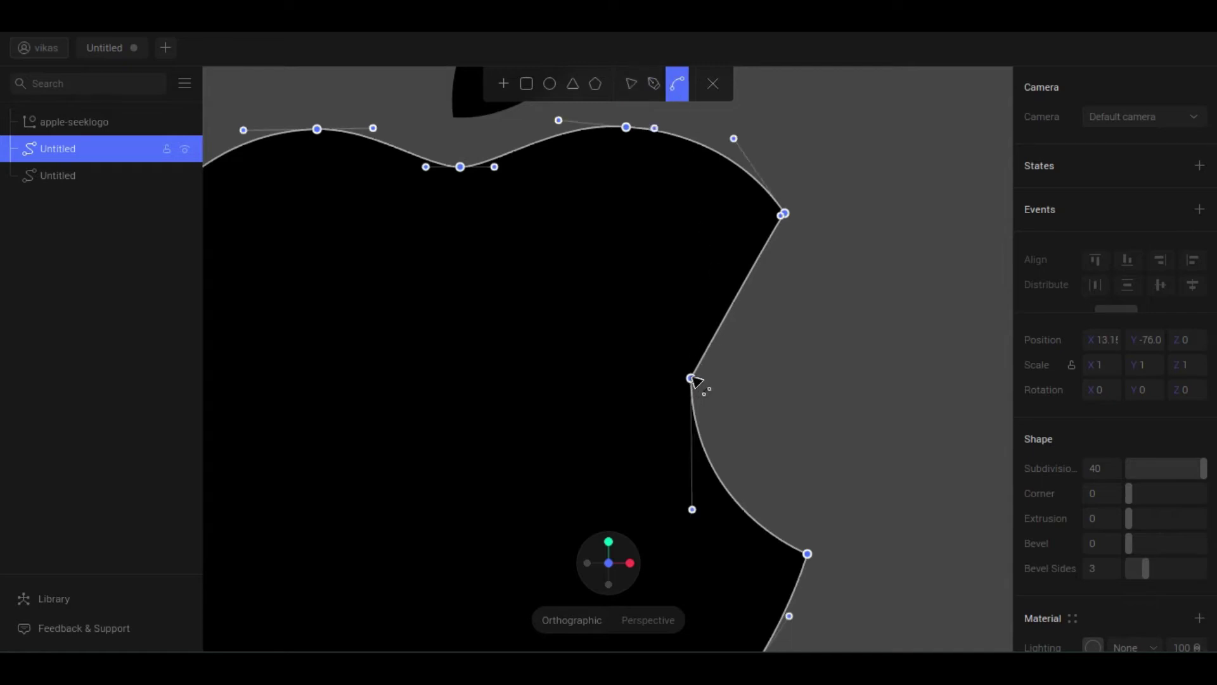
# - Try to curve the bite's straight upper edge with an extra anchor point next to its inner point
pyautogui.press('v')
pyautogui.click(654, 83)
pyautogui.click(706, 351)
pyautogui.click(697, 367)
pyautogui.click(678, 83)
pyautogui.moveTo(705, 368); pyautogui.dragTo(753, 318)
pyautogui.press('Delete')
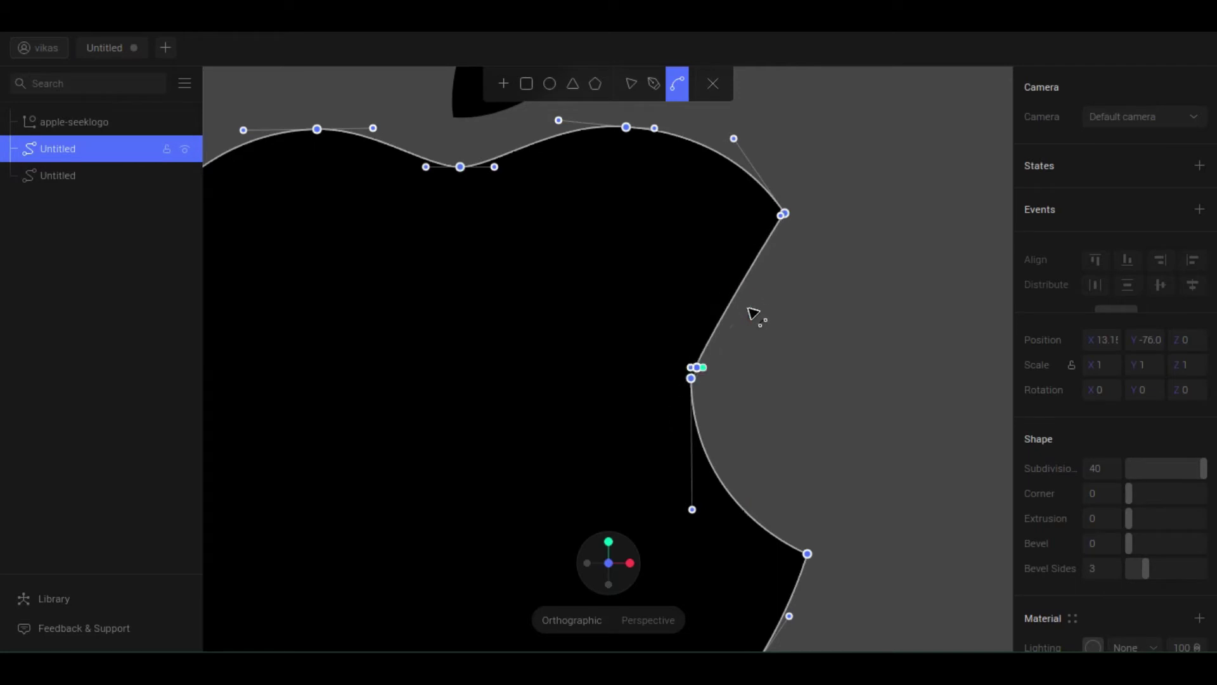
pyautogui.press('p')
pyautogui.press('v')
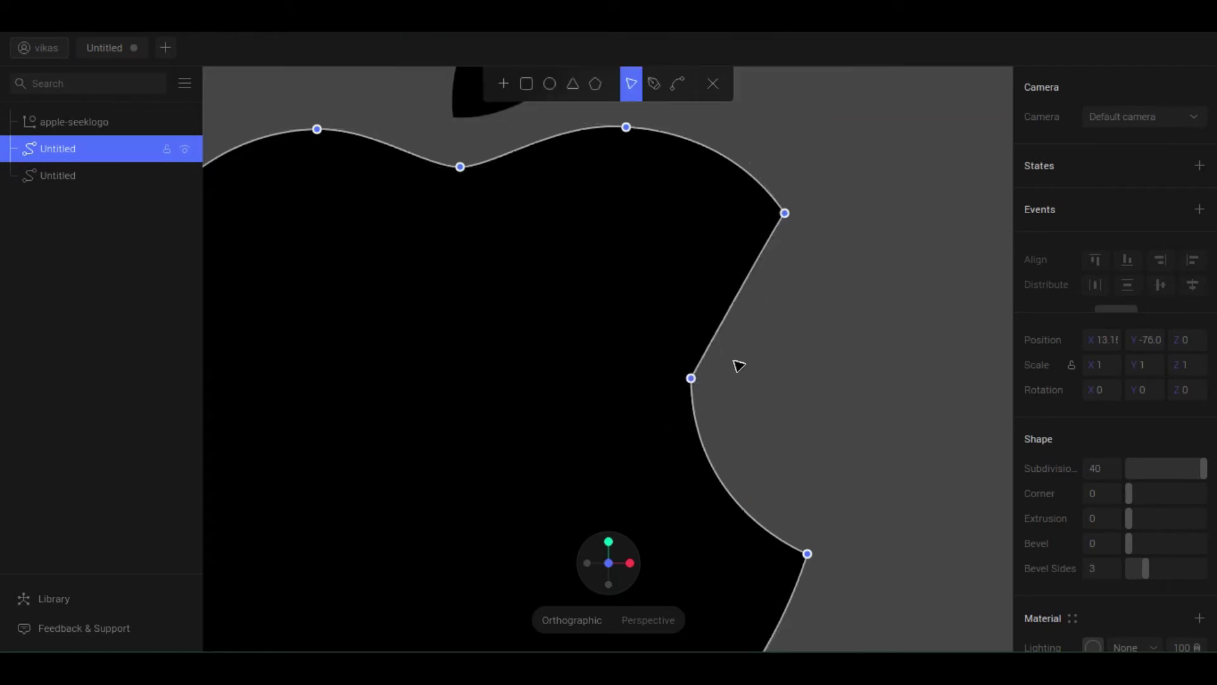
# - Round the apple's bite by resetting its inner anchor point and pulling out vertical handles above and below it
pyautogui.press('b')
pyautogui.click(691, 378)
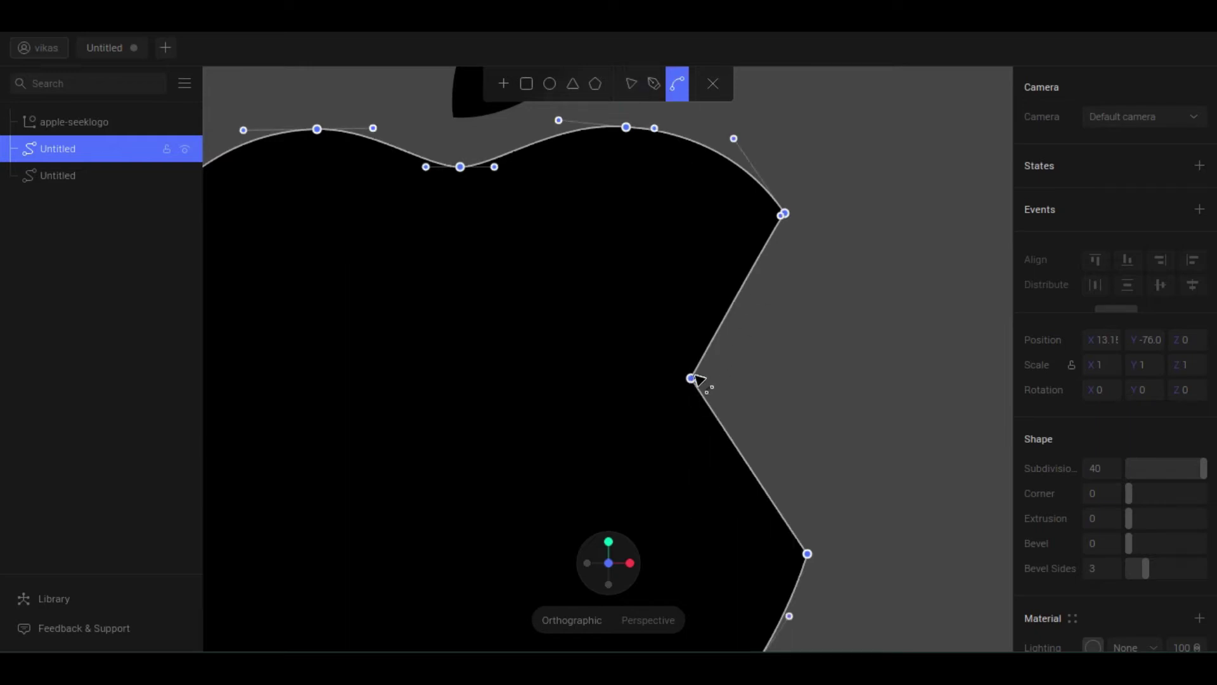
pyautogui.moveTo(691, 379); pyautogui.dragTo(677, 469)
pyautogui.moveTo(706, 289); pyautogui.dragTo(691, 268)
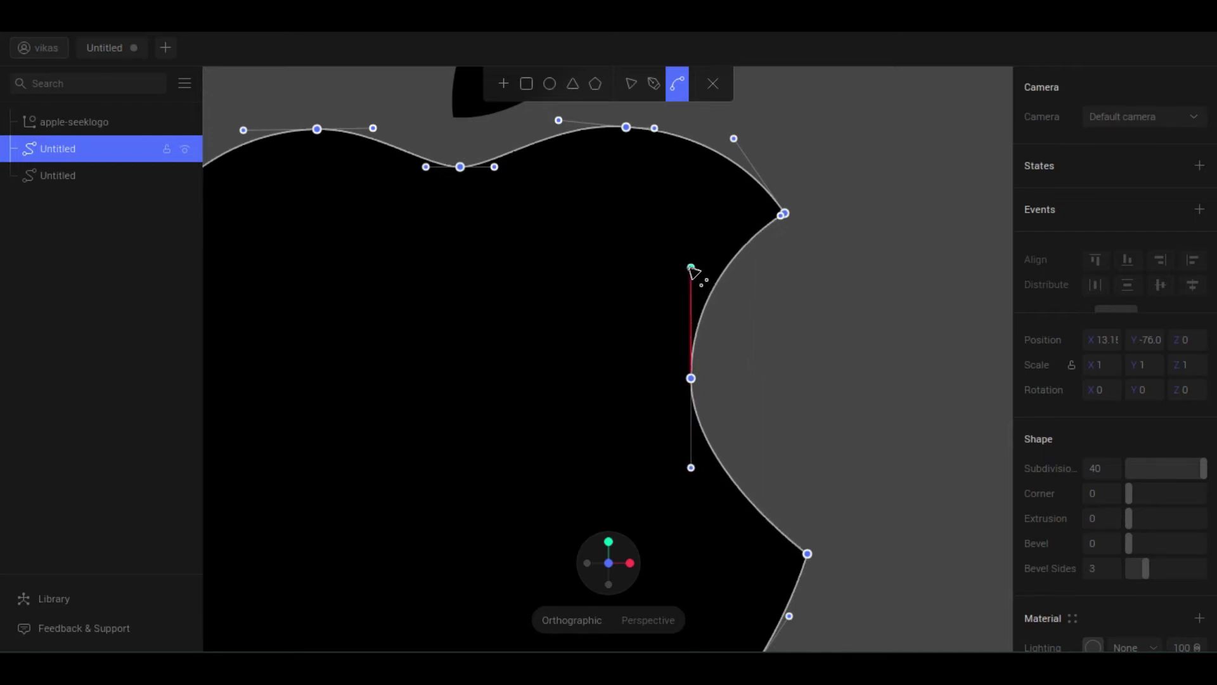
pyautogui.moveTo(691, 467); pyautogui.dragTo(691, 486)
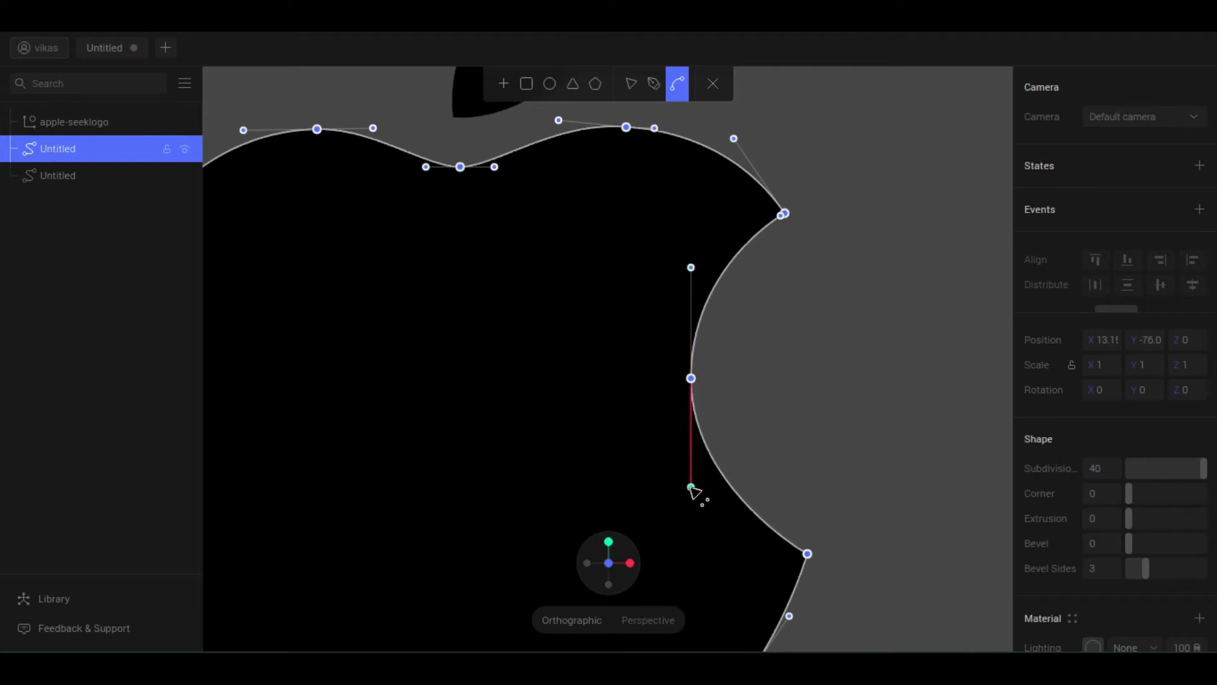
pyautogui.click(713, 83)
pyautogui.click(845, 341)
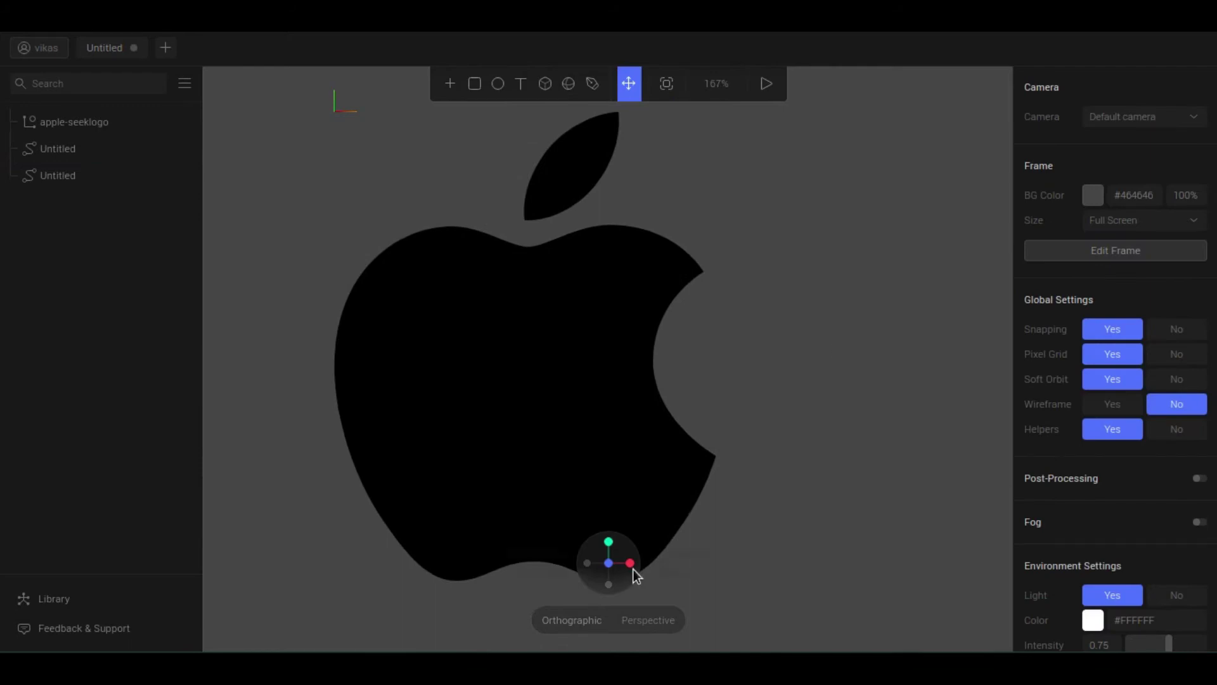
# - Set the apple body's material colour to pale greyish pink, #C3B1B1
pyautogui.click(532, 562)
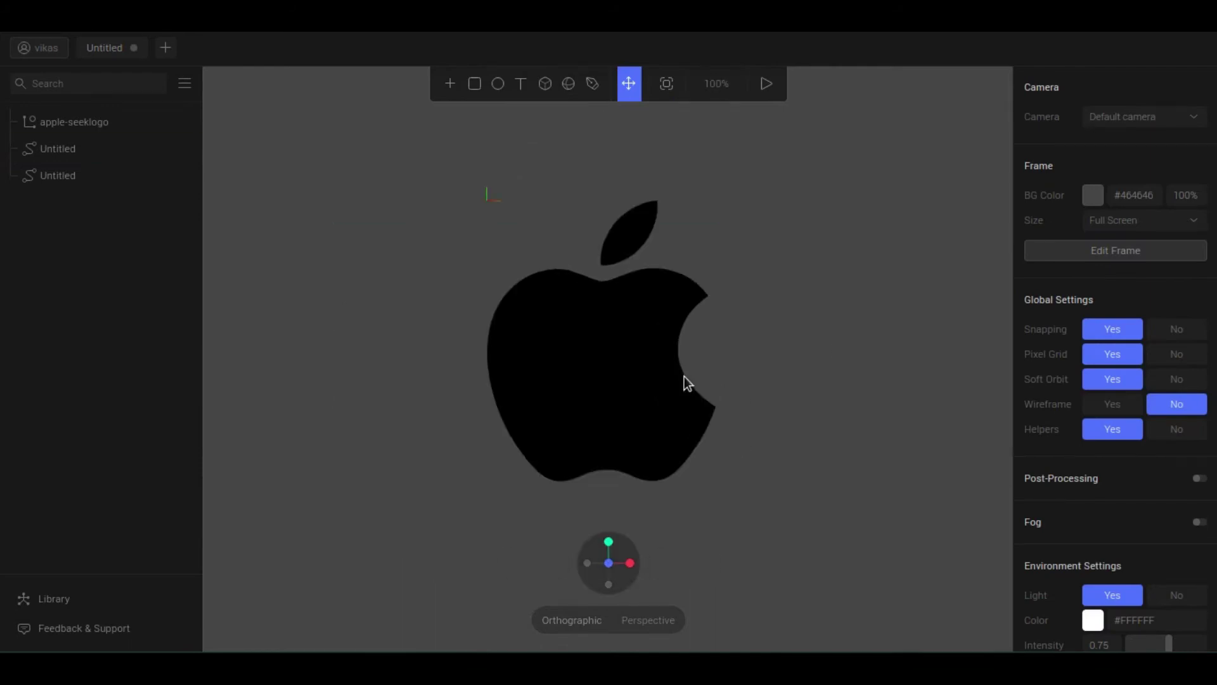
pyautogui.click(664, 340)
pyautogui.scroll(-4, 1072, 412)
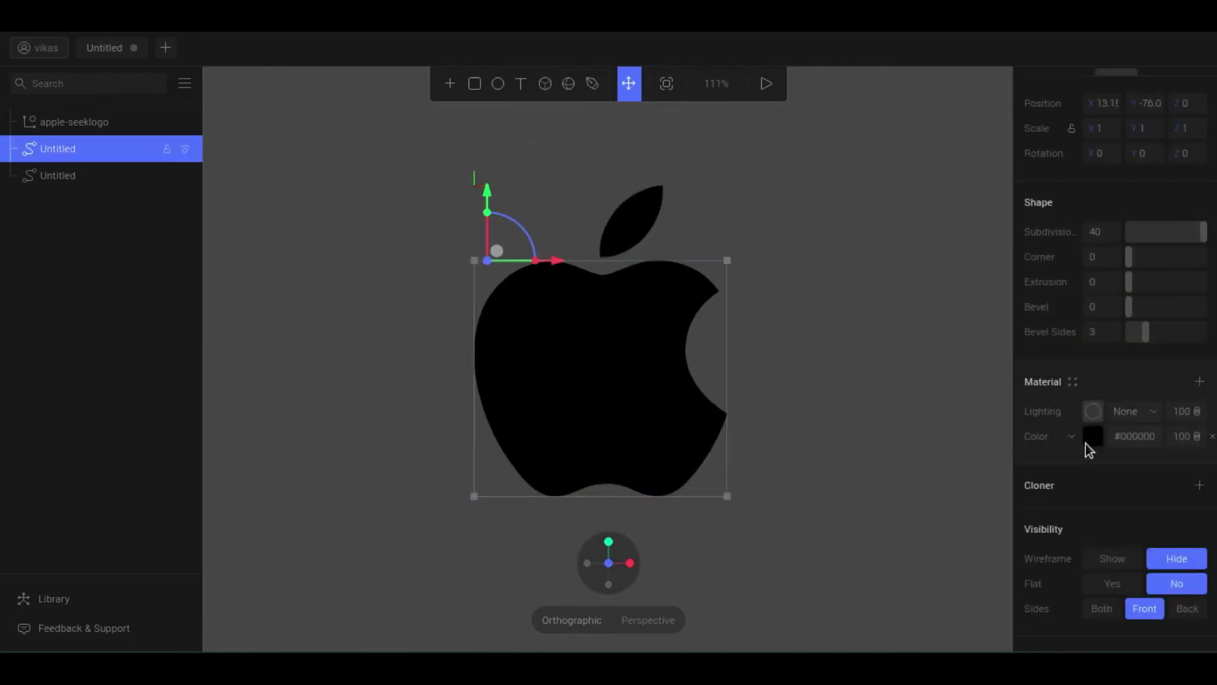
pyautogui.click(1092, 435)
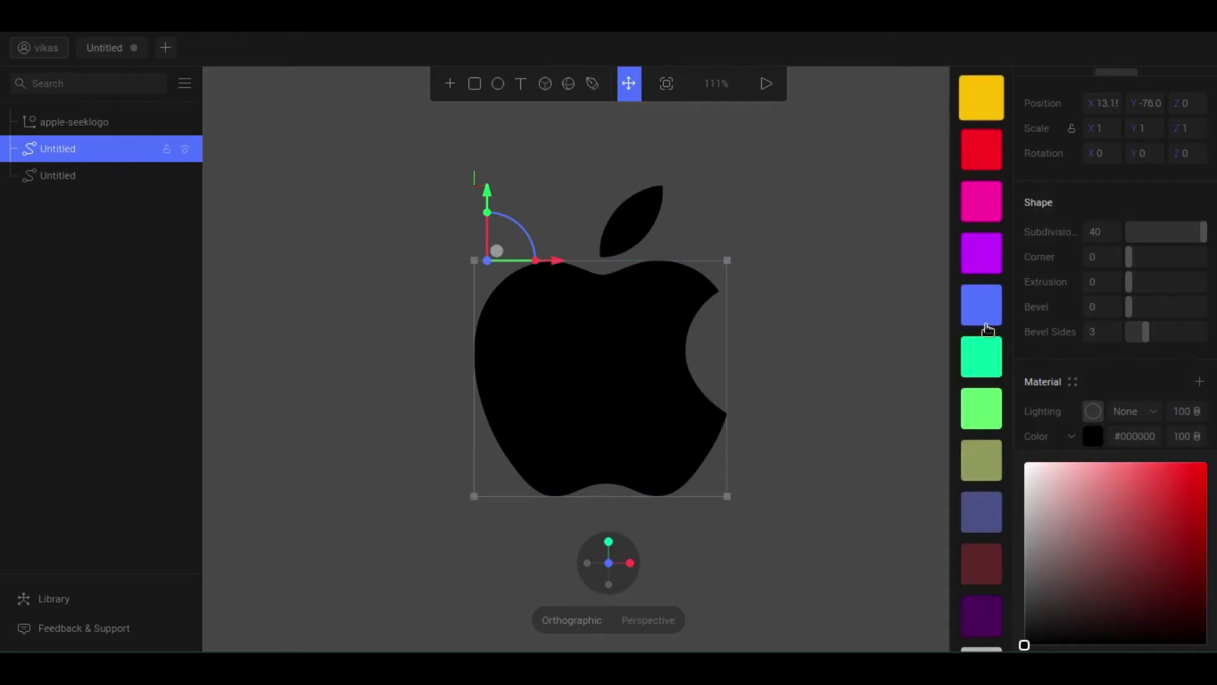
pyautogui.click(1048, 504)
# - Extrude the apple body slightly and set the leaf's extrusion to 20
pyautogui.click(1111, 283)
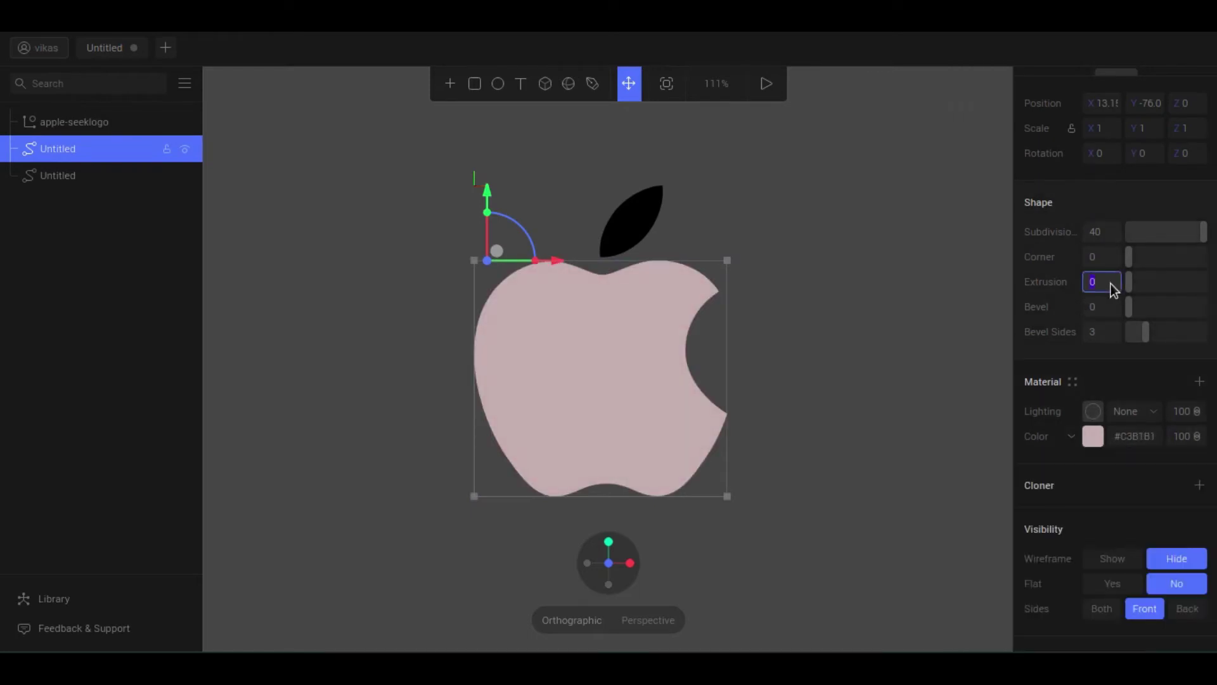
pyautogui.moveTo(985, 388); pyautogui.dragTo(935, 413, button='right')
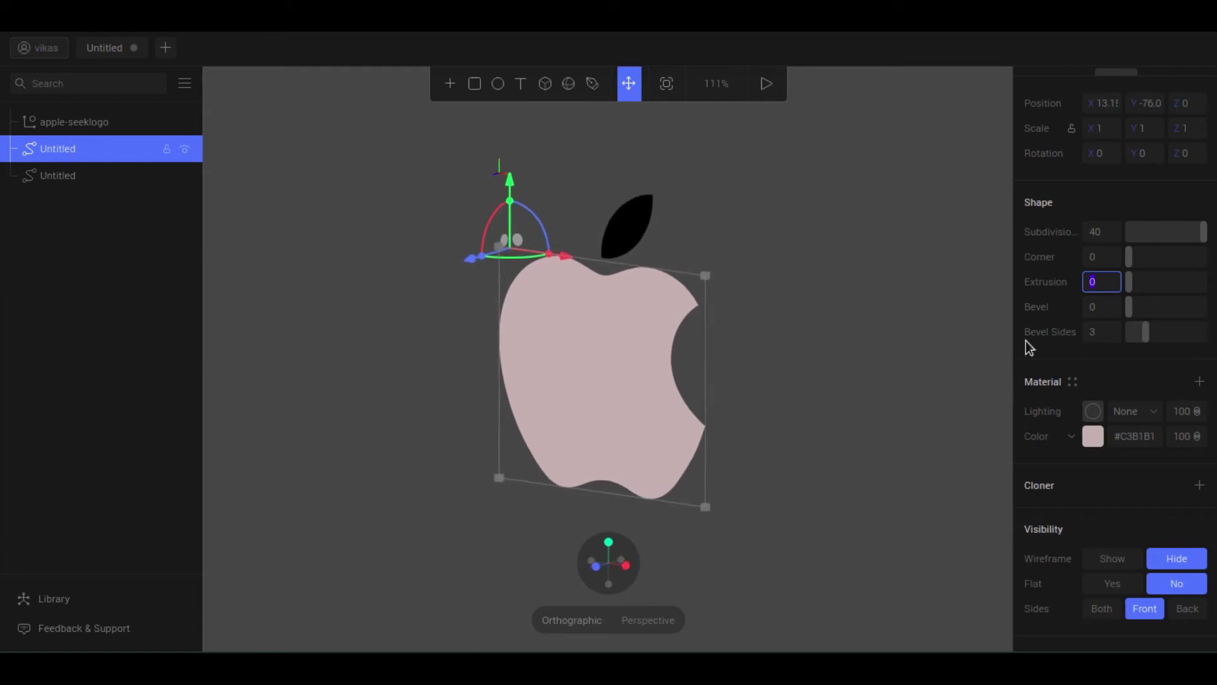
pyautogui.moveTo(1129, 282); pyautogui.dragTo(1139, 278)
pyautogui.click(628, 236)
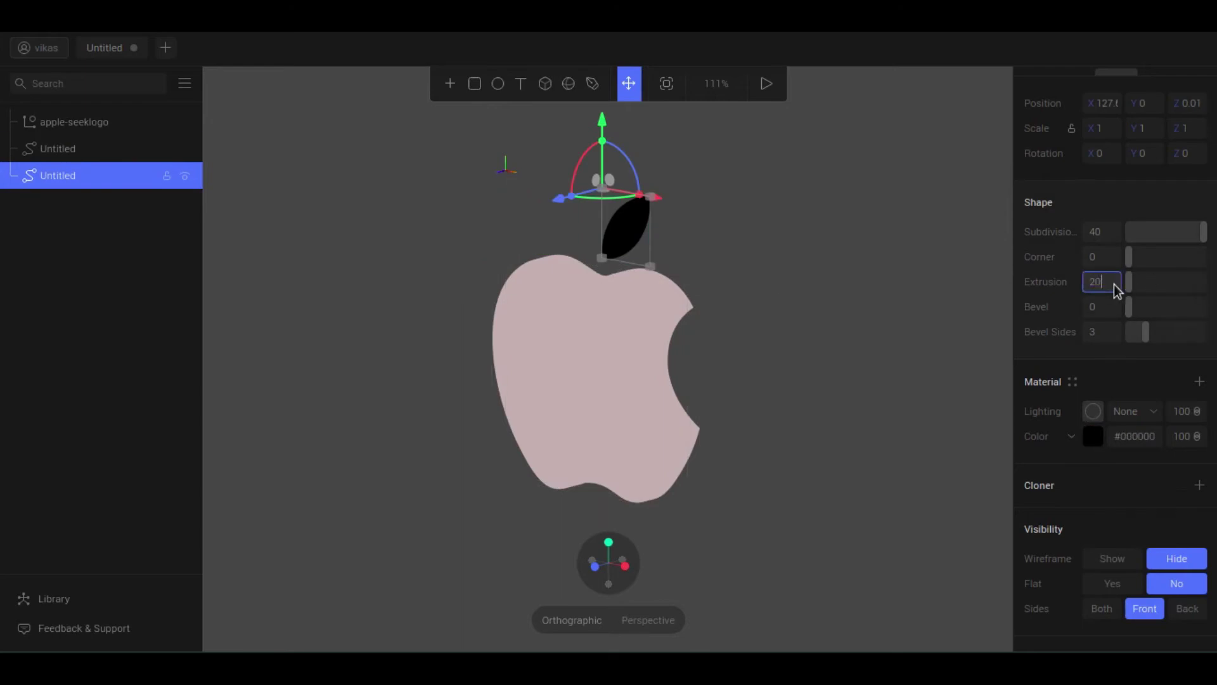
pyautogui.press('Return')
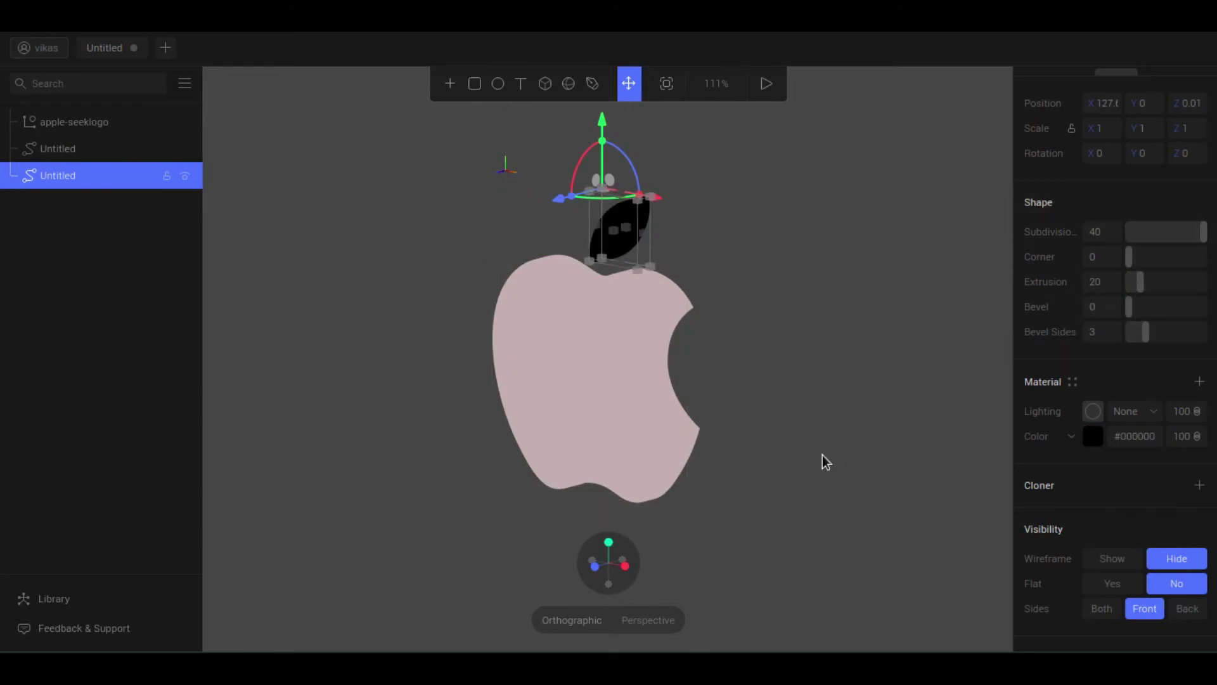
# - Give the leaf's material Phong lighting and change its black colour to a neutral grey
pyautogui.click(1134, 448)
pyautogui.click(1142, 412)
pyautogui.click(1136, 457)
pyautogui.click(1091, 436)
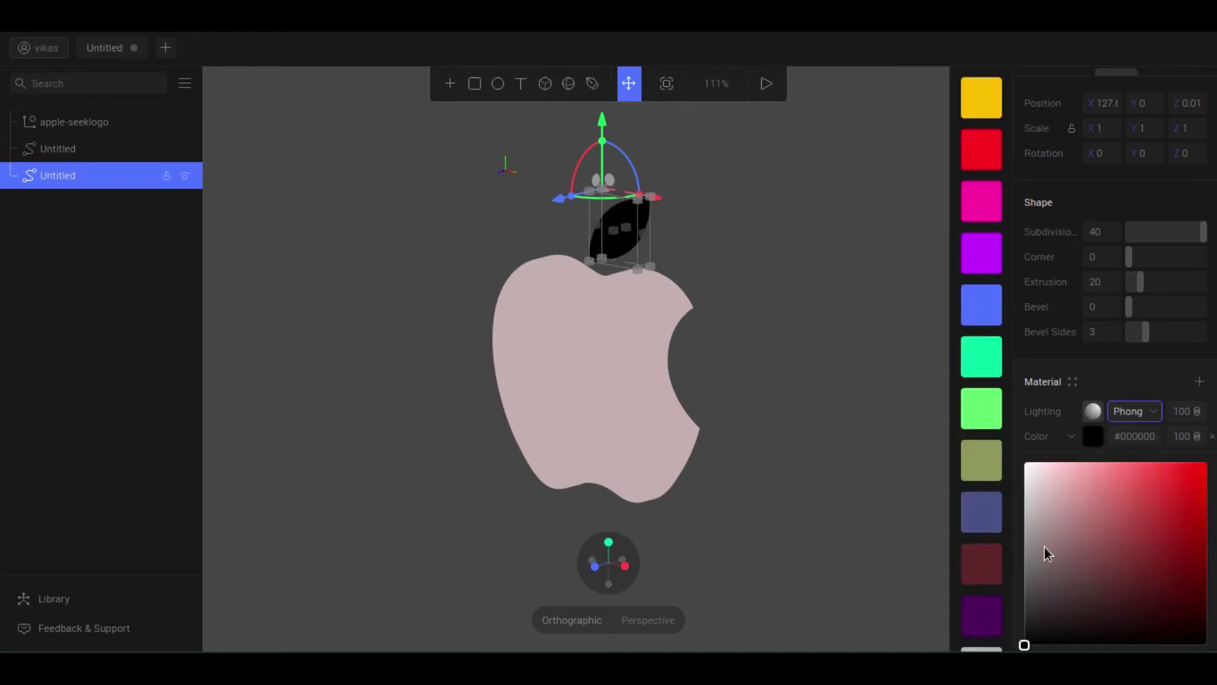
pyautogui.moveTo(1045, 546); pyautogui.dragTo(1009, 546)
# - Set the apple body's material colour to grey #B4B4B4 and the leaf's to the slightly darker grey #A0A0A0
pyautogui.click(659, 444)
pyautogui.click(1092, 436)
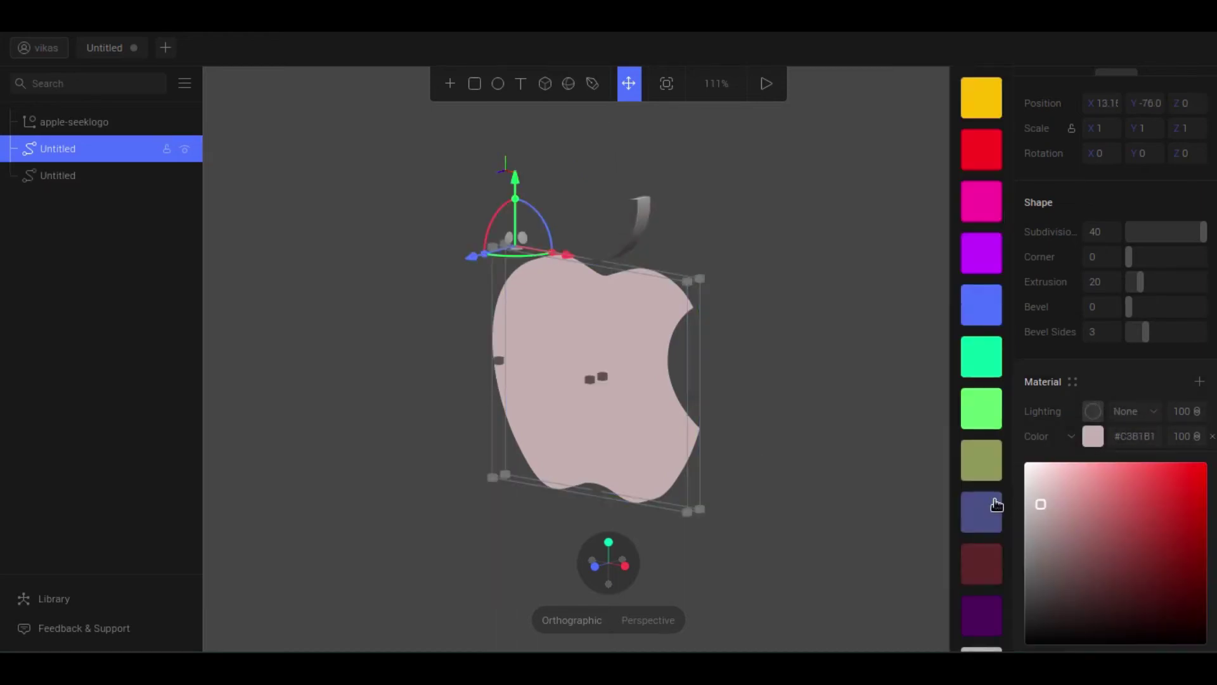
pyautogui.scroll(-4, 986, 412)
pyautogui.click(628, 223)
pyautogui.click(1091, 437)
pyautogui.click(981, 476)
pyautogui.click(983, 533)
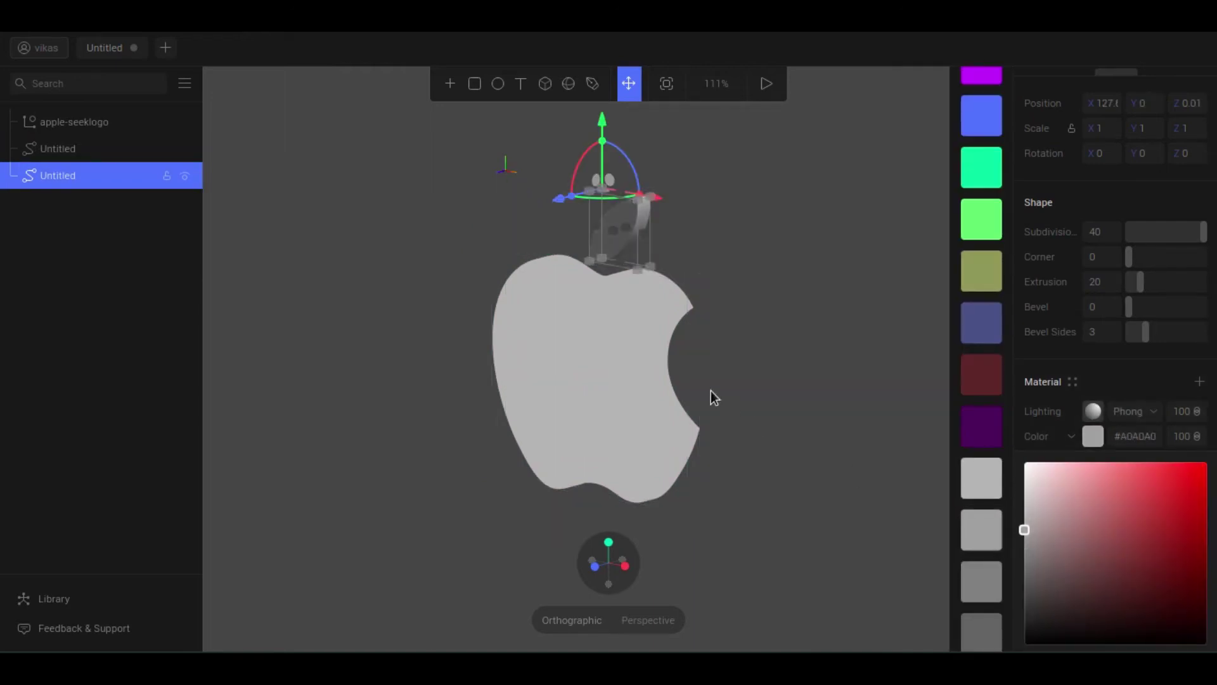
# - Give the apple body's material Phong lighting
pyautogui.click(831, 477)
pyautogui.moveTo(832, 470)
pyautogui.mouseDown()
pyautogui.moveTo(851, 471)
pyautogui.moveTo(855, 553)
pyautogui.moveTo(828, 455)
pyautogui.moveTo(735, 468)
pyautogui.moveTo(774, 484)
pyautogui.moveTo(845, 481)
pyautogui.moveTo(826, 486)
pyautogui.mouseUp()
pyautogui.click(683, 394)
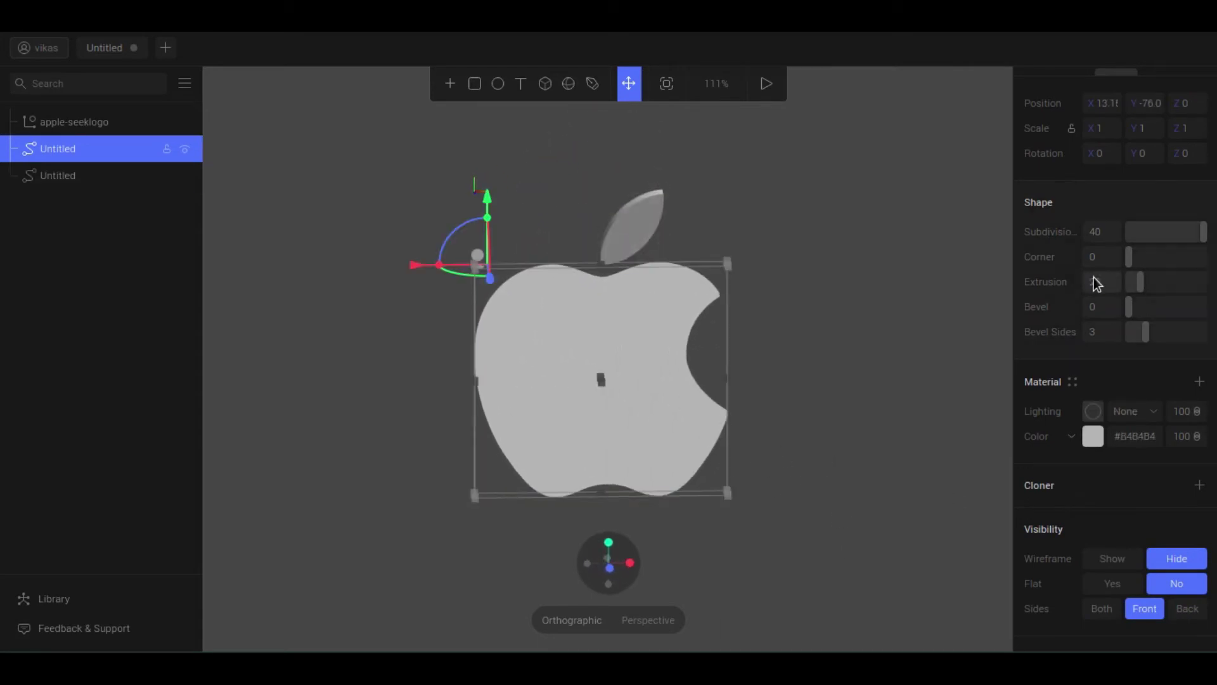
pyautogui.click(1148, 411)
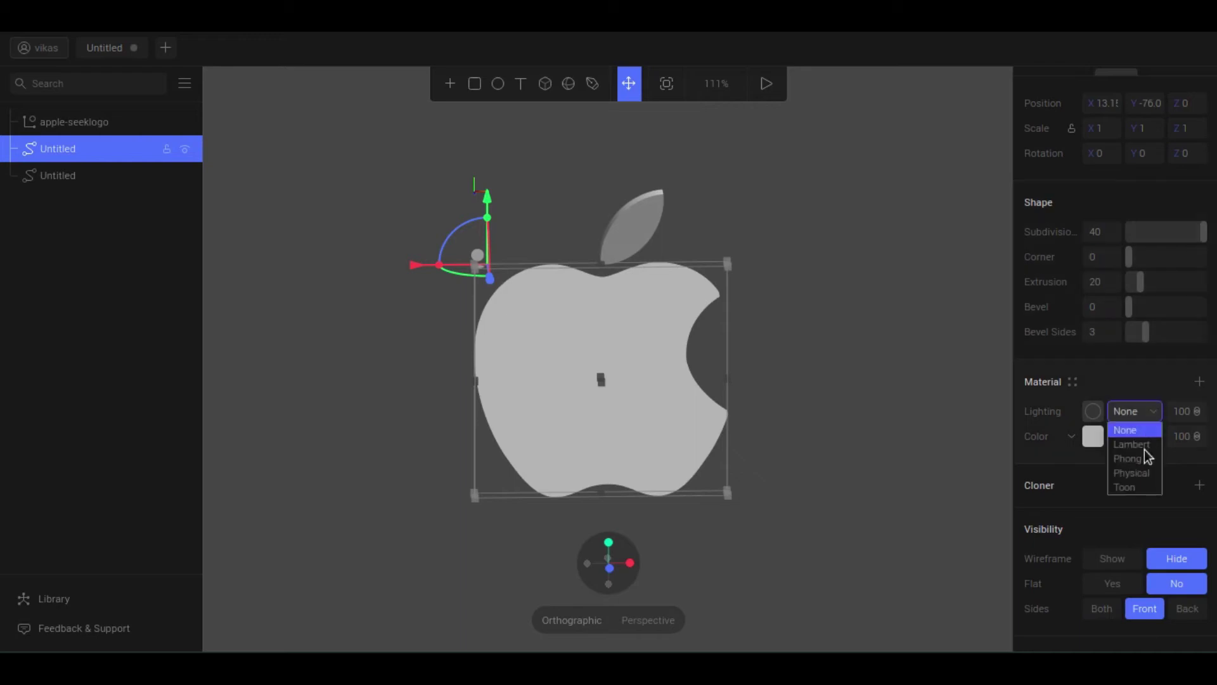
pyautogui.click(1143, 466)
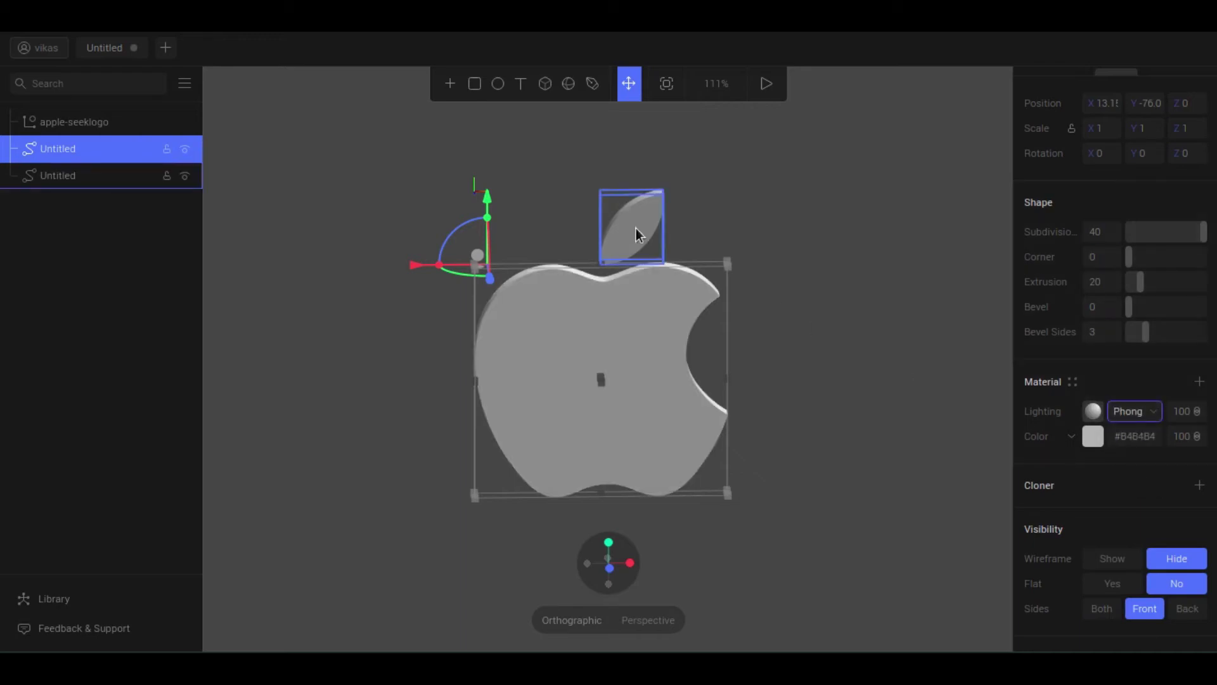
# - Try a corner value of 50 on the apple body, inspect its edges up close, and reset the value to 0
pyautogui.click(641, 391)
pyautogui.moveTo(1130, 257); pyautogui.dragTo(1160, 258)
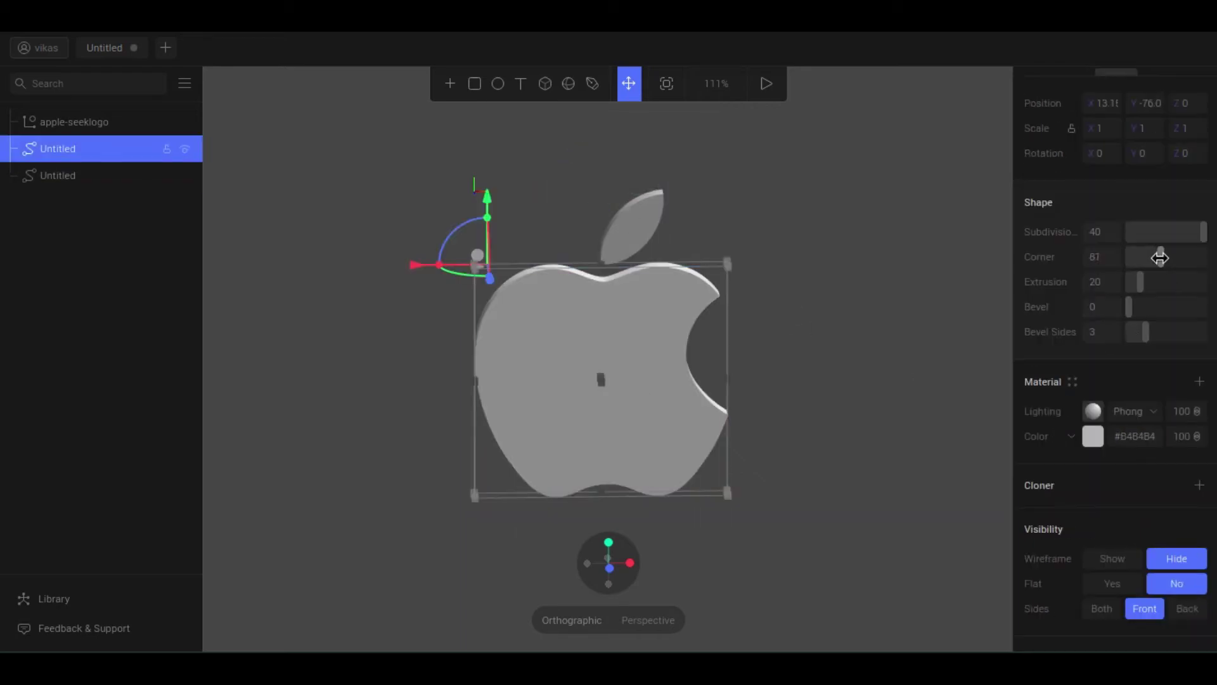
pyautogui.scroll(5, 757, 334)
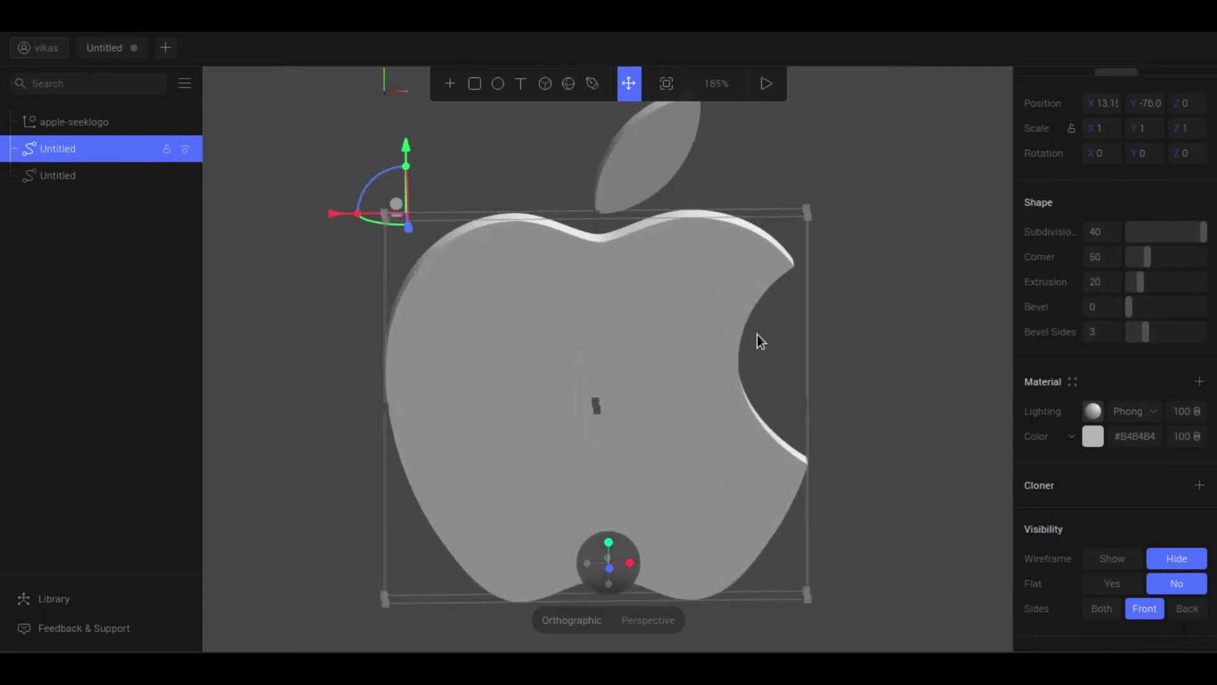
pyautogui.moveTo(877, 325); pyautogui.dragTo(861, 352, button='right')
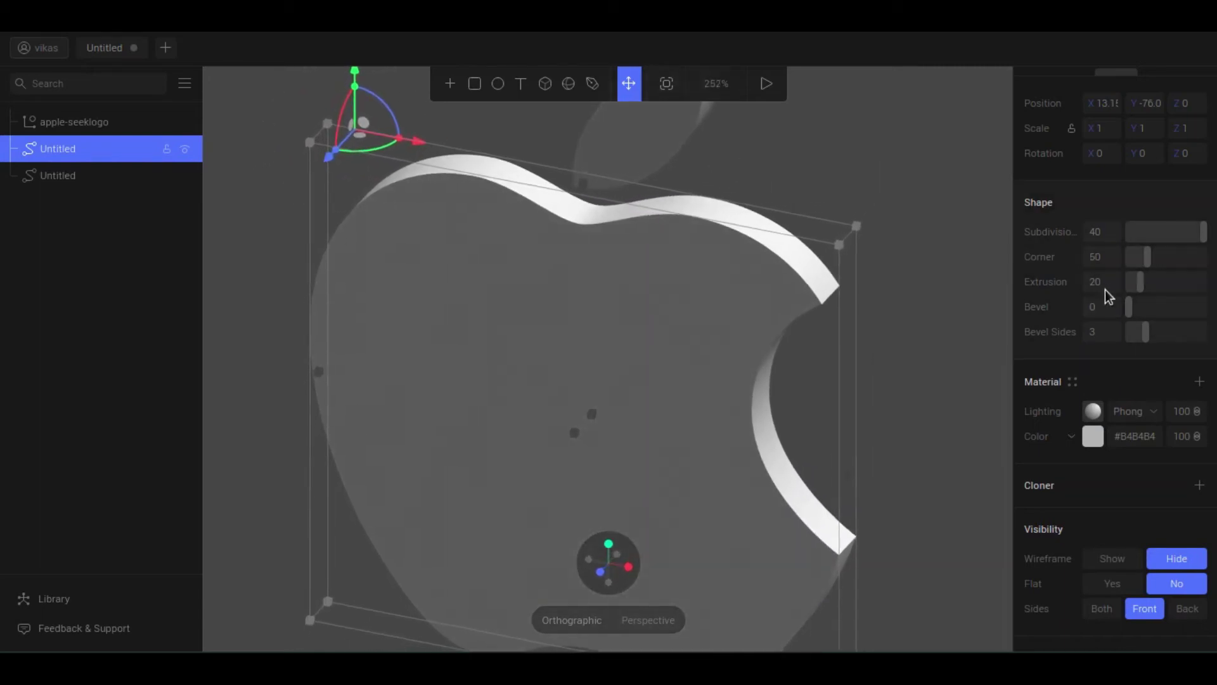
pyautogui.moveTo(1120, 262); pyautogui.dragTo(1083, 270)
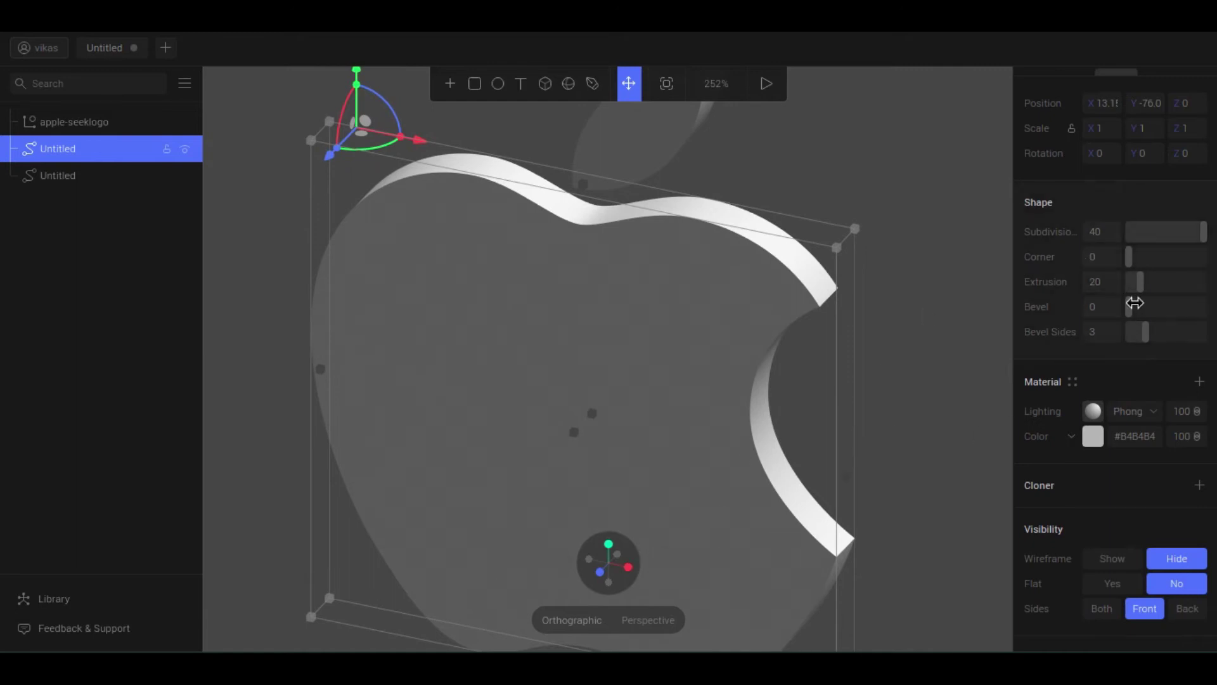
# - Set the apple body's bevel to 3 and bevel the leaf's edges as well
pyautogui.moveTo(1135, 304); pyautogui.dragTo(1139, 303)
pyautogui.click(532, 565)
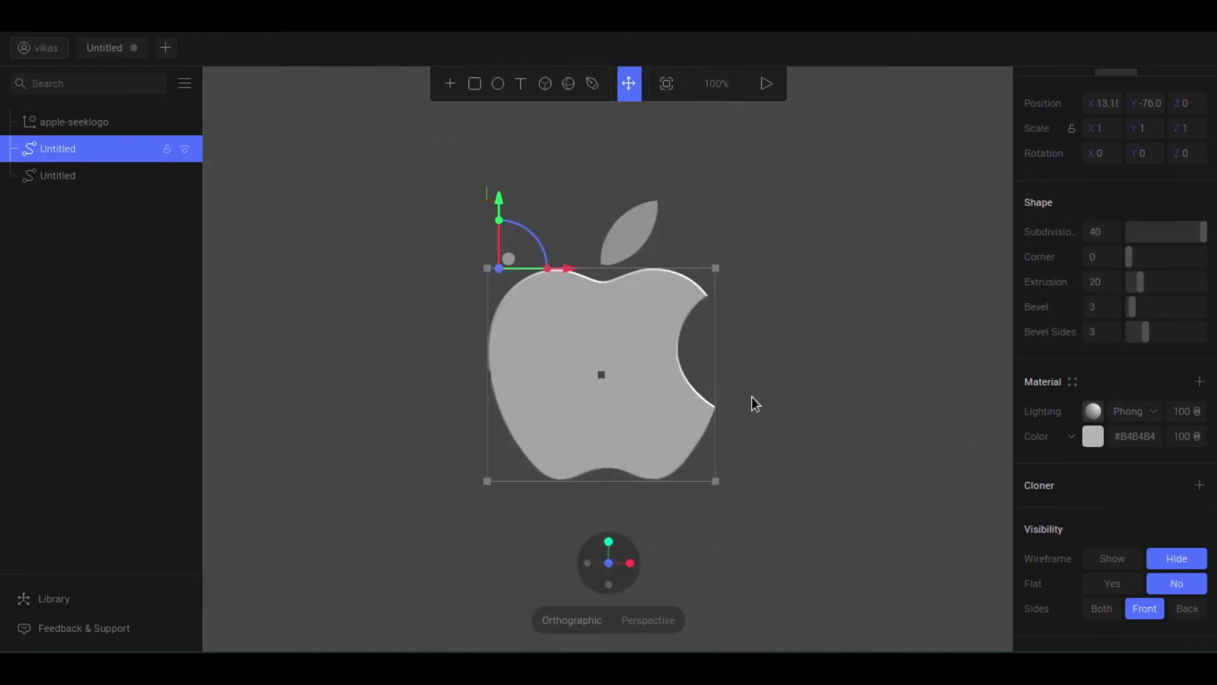
pyautogui.click(752, 396)
pyautogui.click(629, 233)
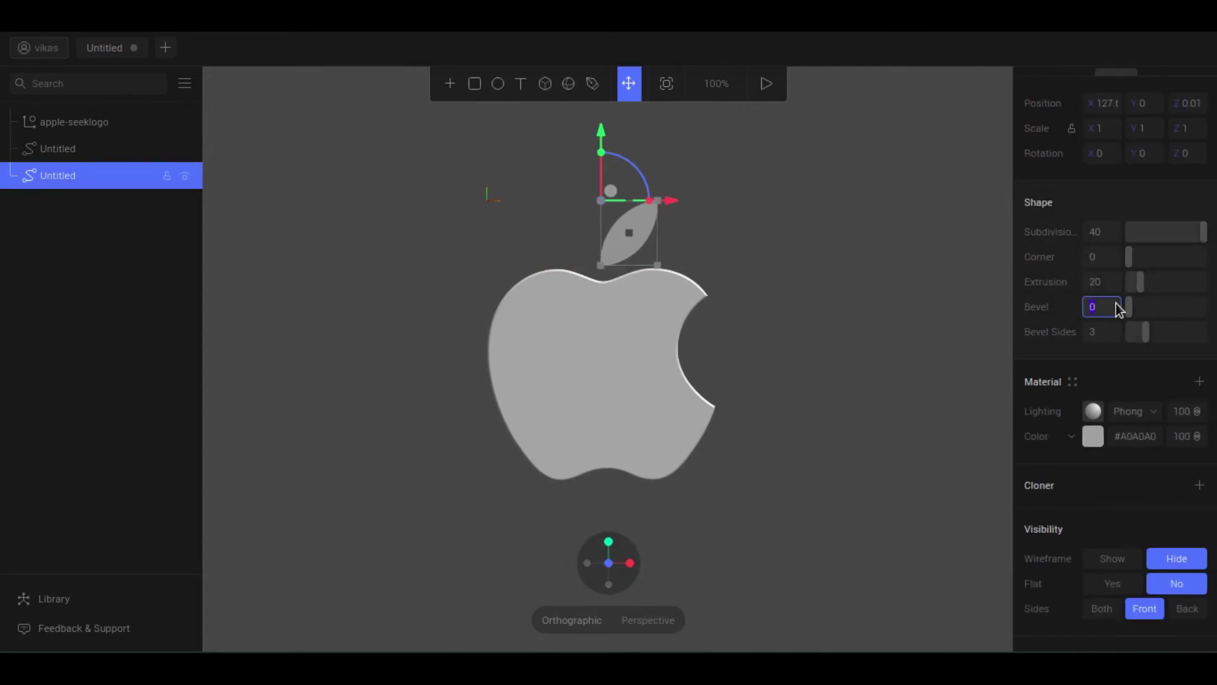
pyautogui.click(718, 340)
pyautogui.scroll(5, 715, 337)
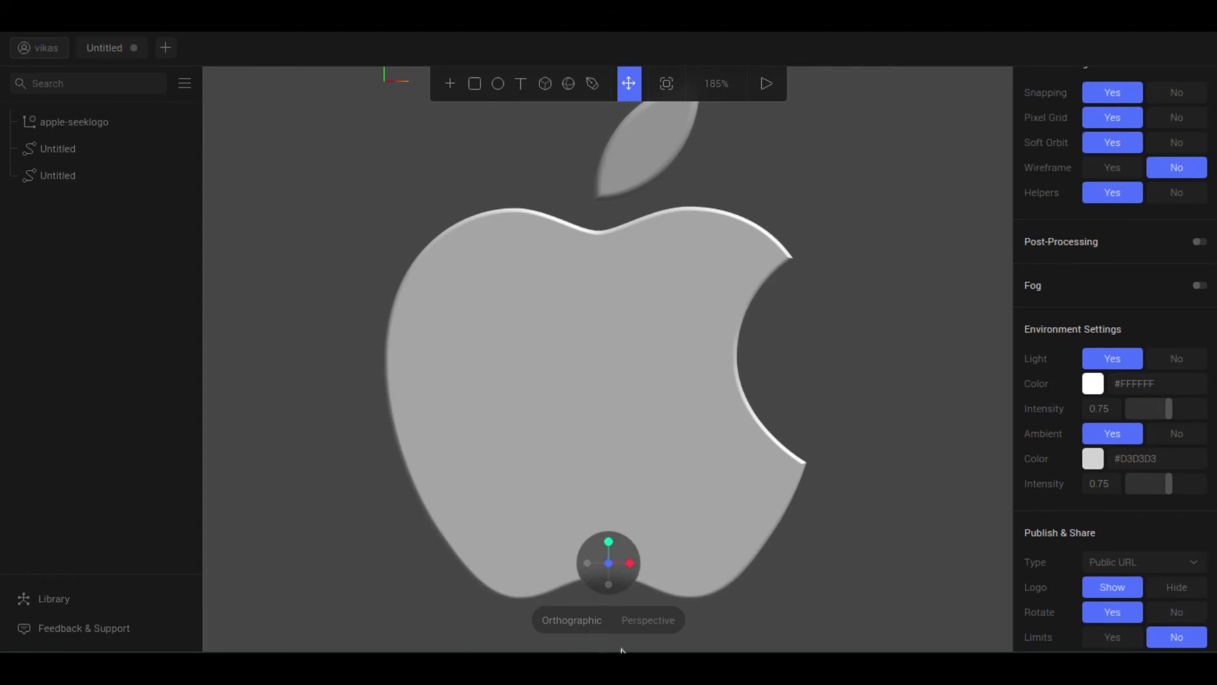
# - Switch to Firefox and search for "apple logo colors" in a new tab, refining the query to "apple logo hex colors"
pyautogui.hotkey('alt', 'Tab')
pyautogui.hotkey('ctrl', 't')
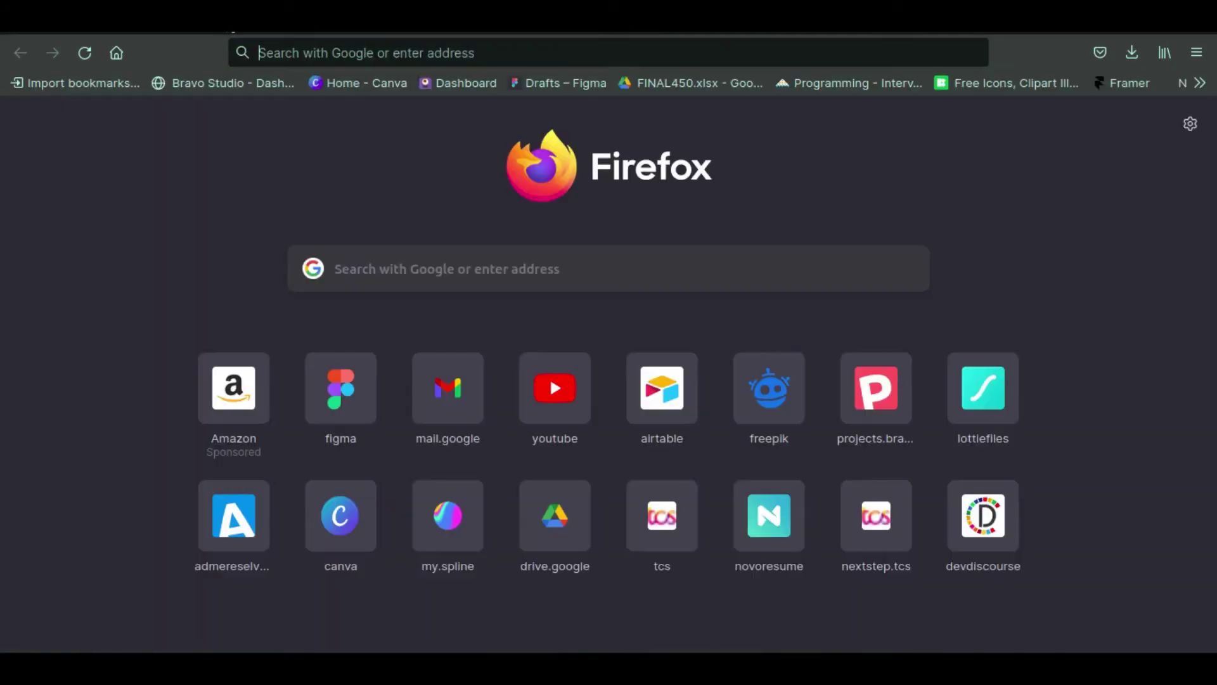
pyautogui.write('apple logo col')
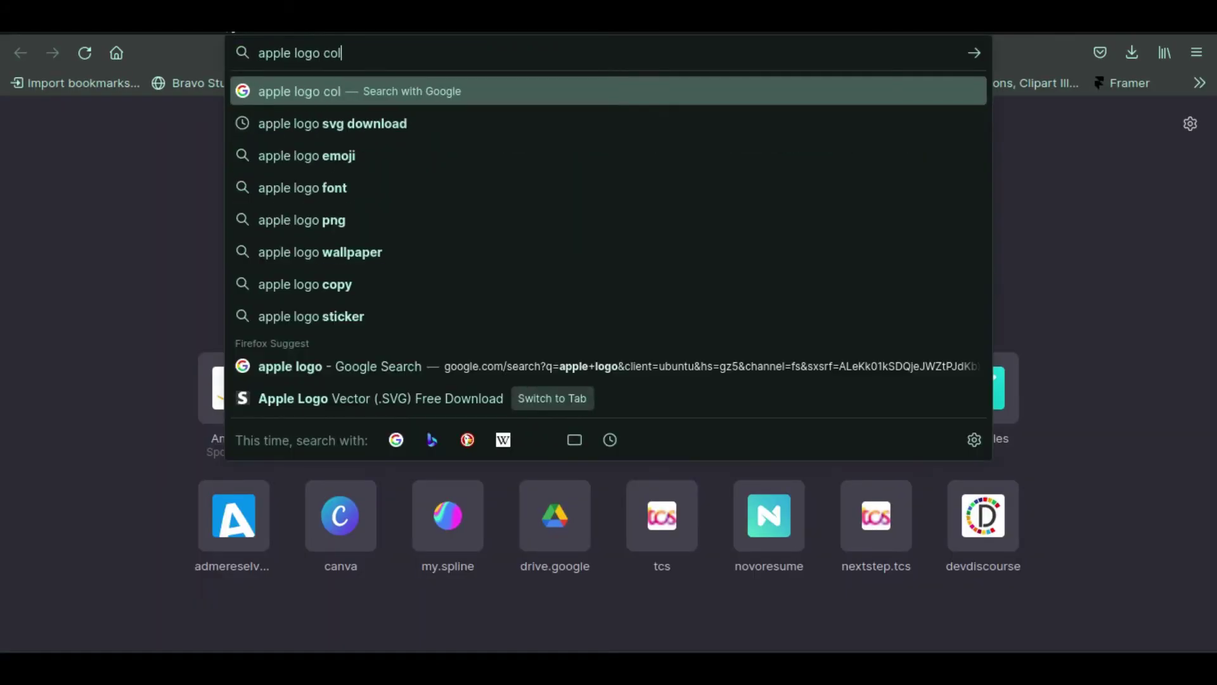
pyautogui.write('ors')
pyautogui.press('Return')
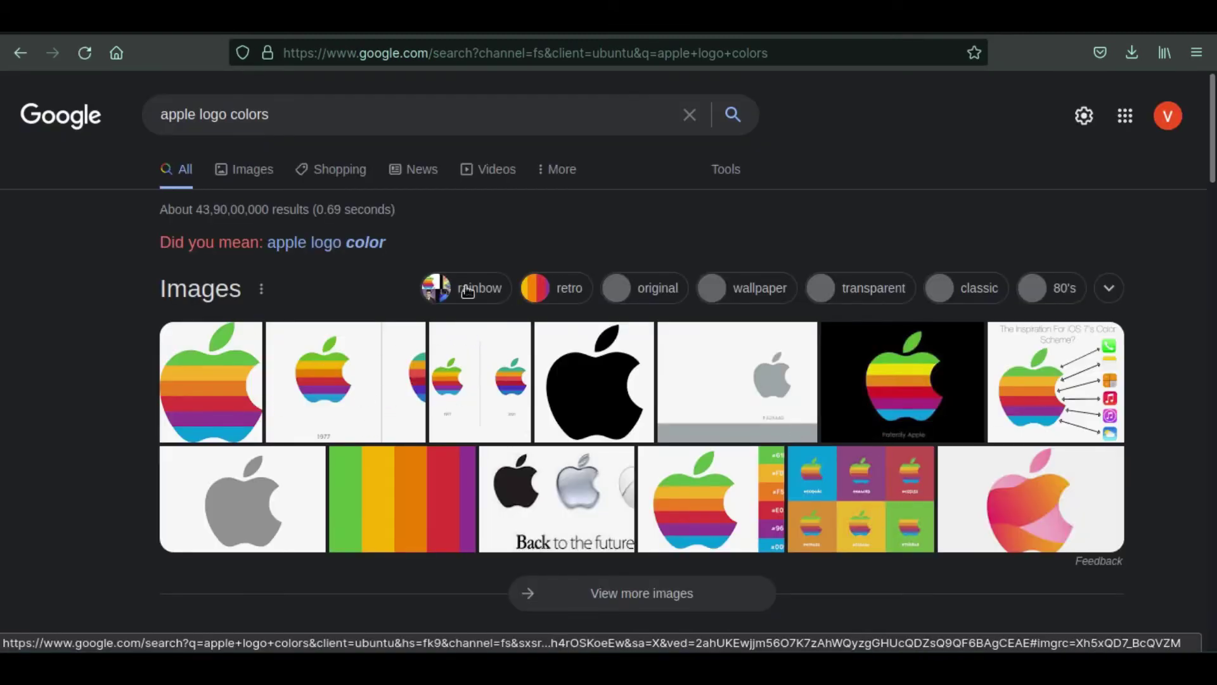
pyautogui.click(235, 114)
pyautogui.write('hex')
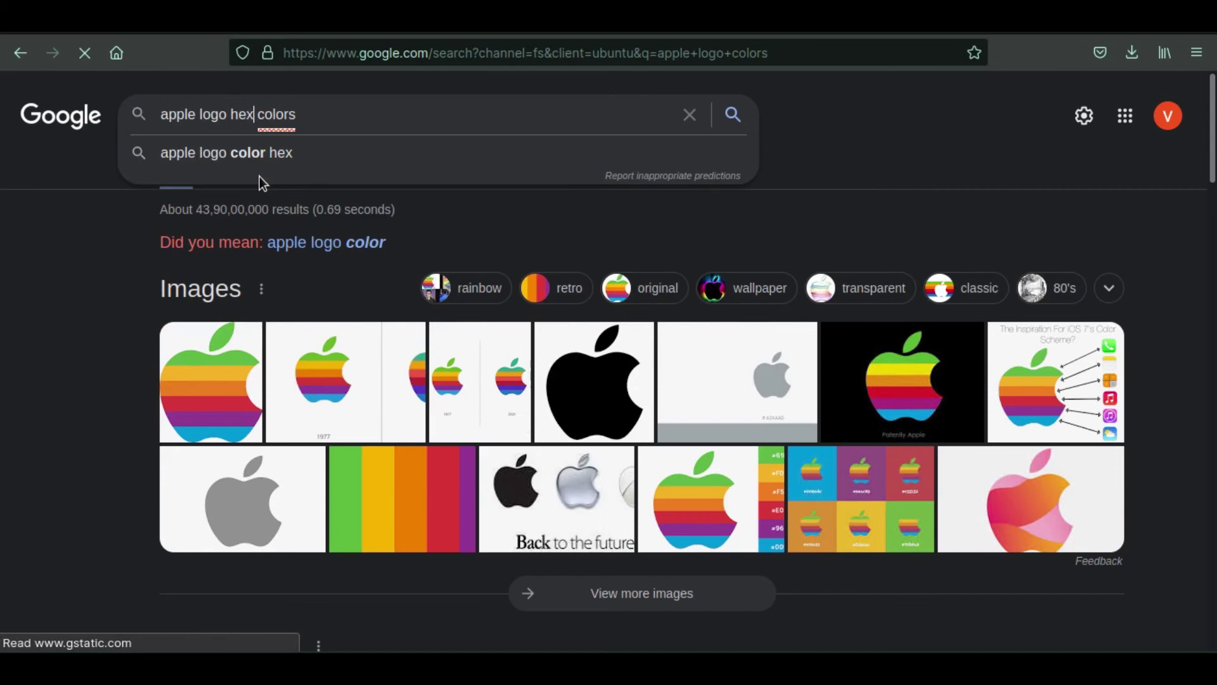
pyautogui.press('Return')
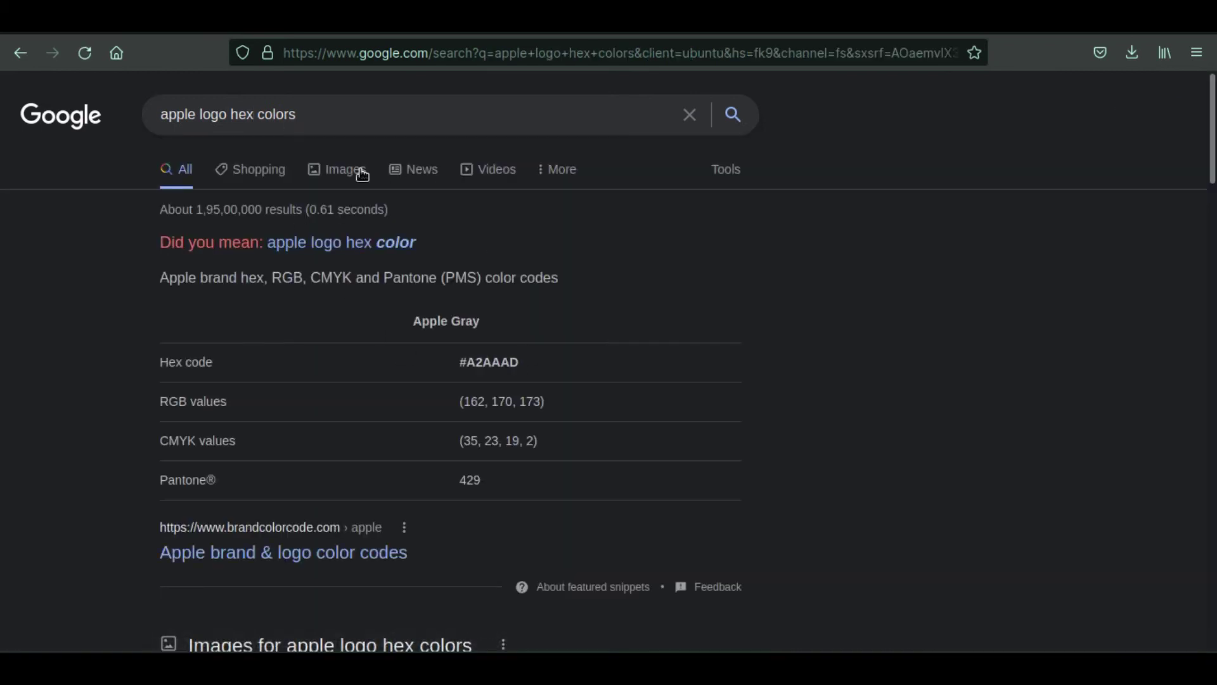
# - Find the rainbow Apple logo image with hex codes among the image results and open it enlarged in its own tab
pyautogui.click(362, 175)
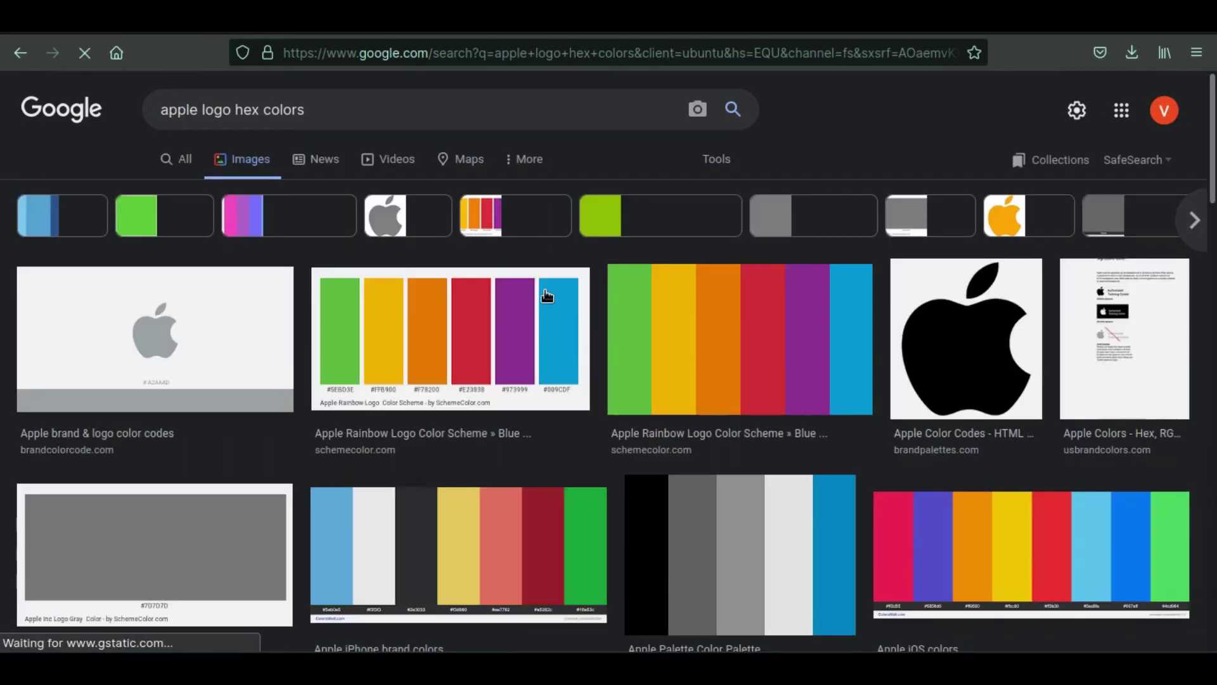
pyautogui.scroll(-5, 633, 379)
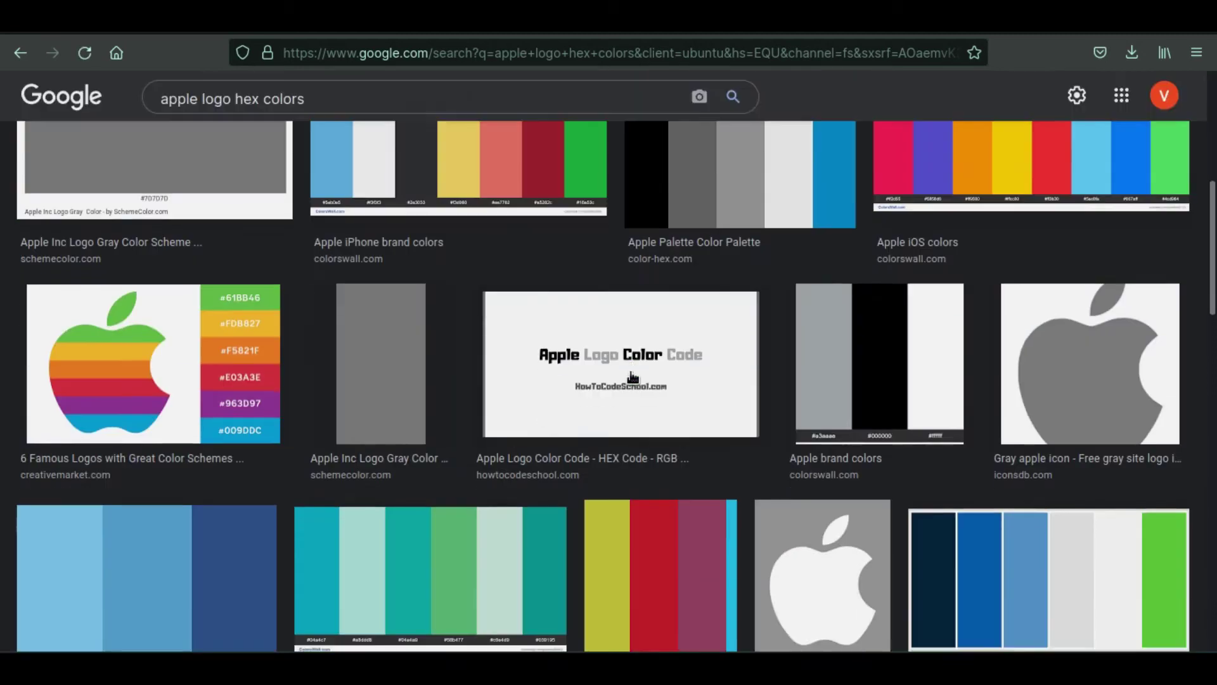
pyautogui.click(187, 357)
pyautogui.rightClick(795, 345)
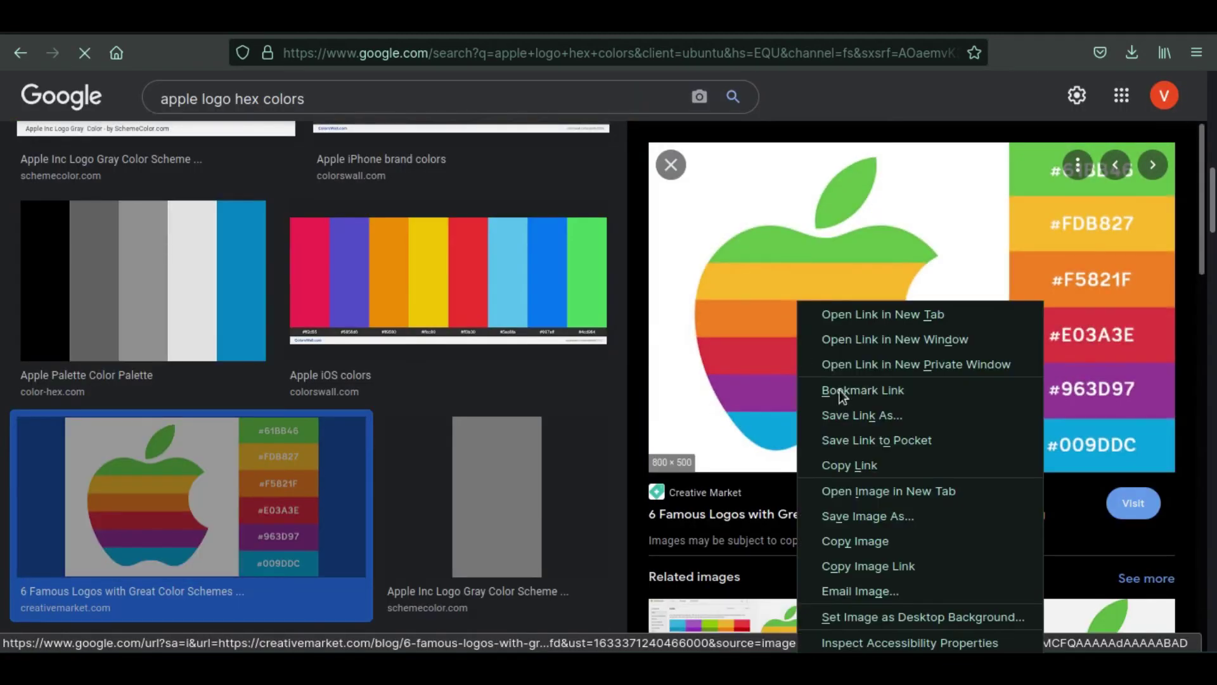
pyautogui.click(864, 492)
pyautogui.click(523, 33)
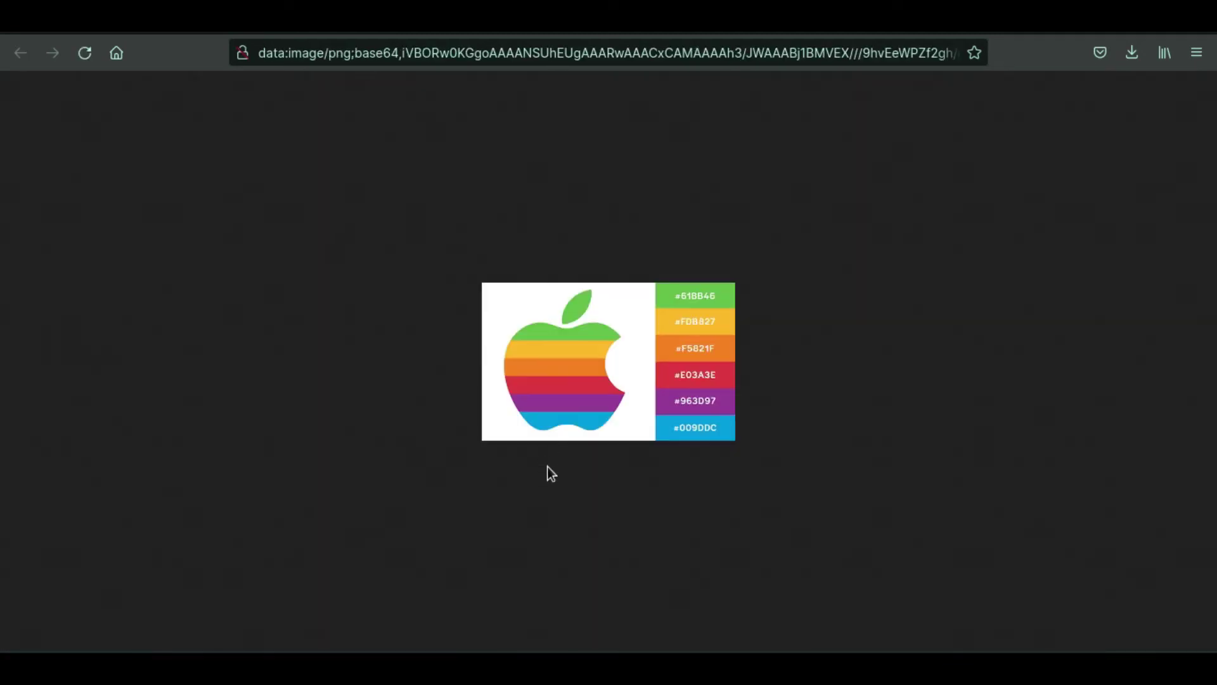
pyautogui.keyDown('ctrl'); pyautogui.scroll(5, 548, 467); pyautogui.keyUp('ctrl')
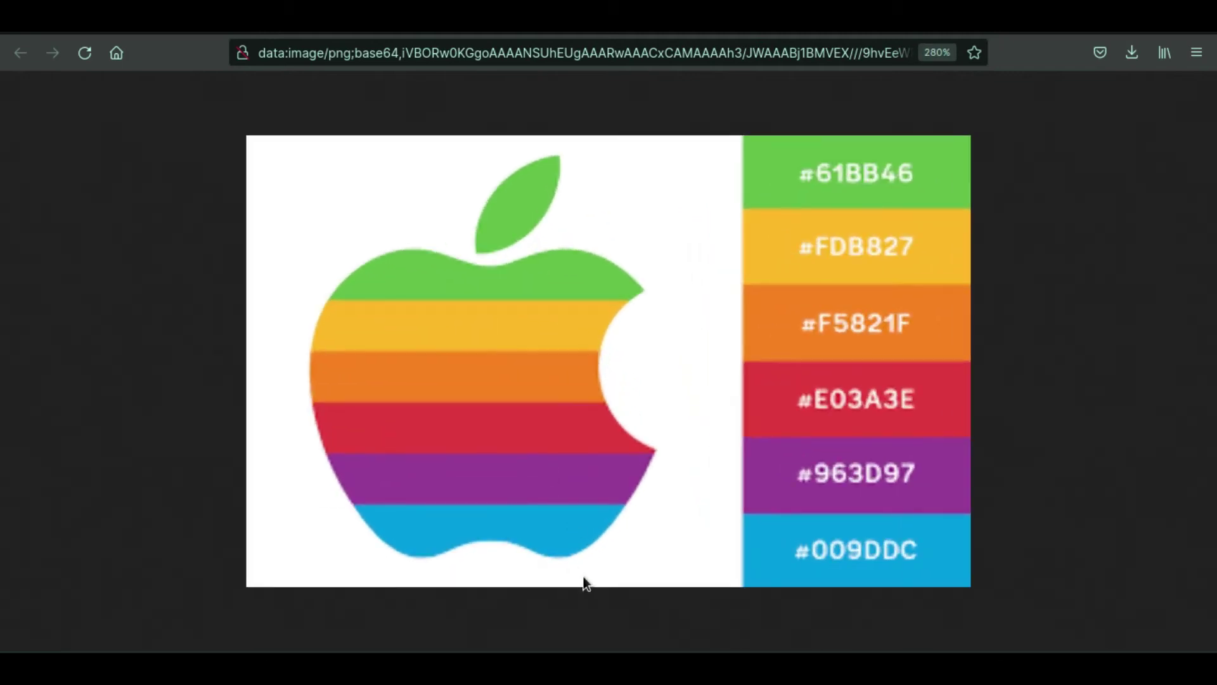
# - Switch back to Spline and add a linear gradient layer with a 90 degree angle to the apple body's material
pyautogui.hotkey('alt', 'Tab')
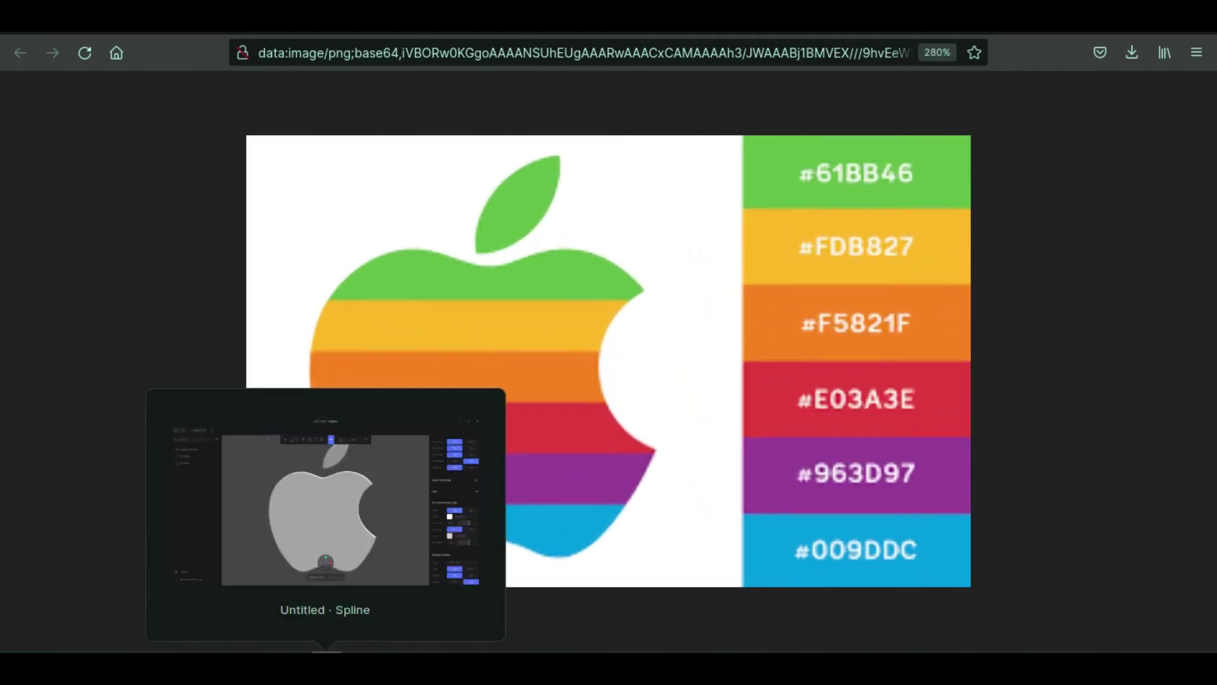
pyautogui.click(1201, 382)
pyautogui.click(1072, 411)
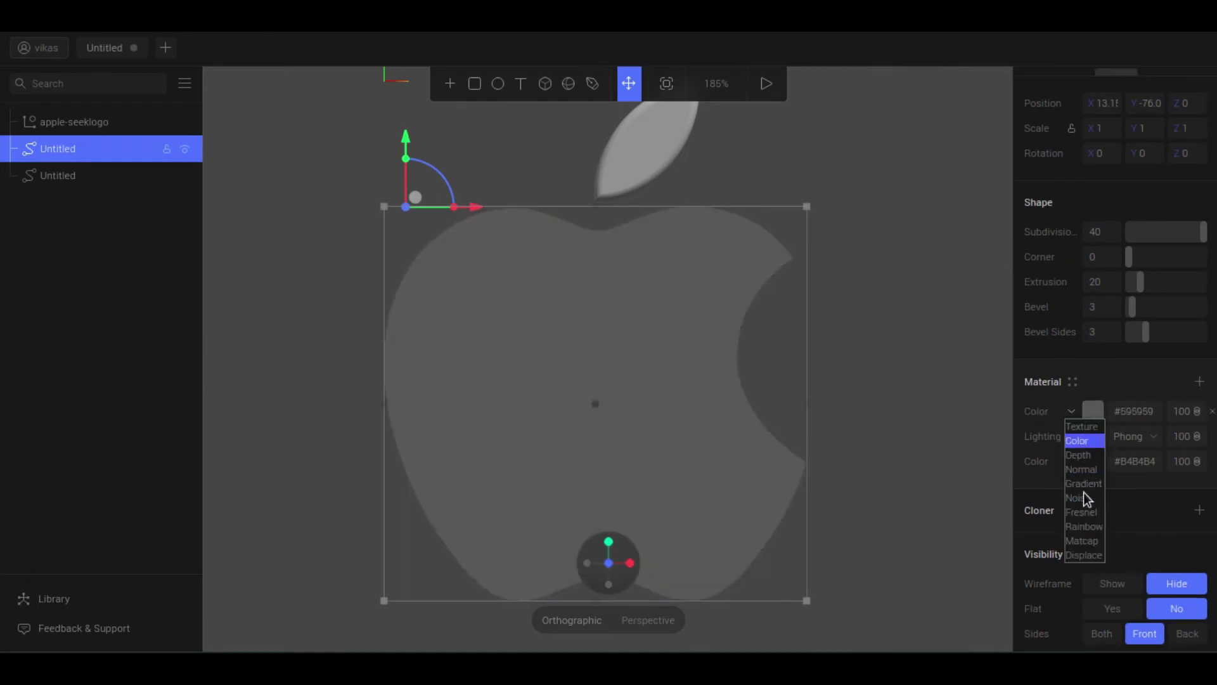
pyautogui.click(1086, 483)
pyautogui.click(1093, 411)
pyautogui.click(1105, 552)
pyautogui.write('90')
pyautogui.press('Return')
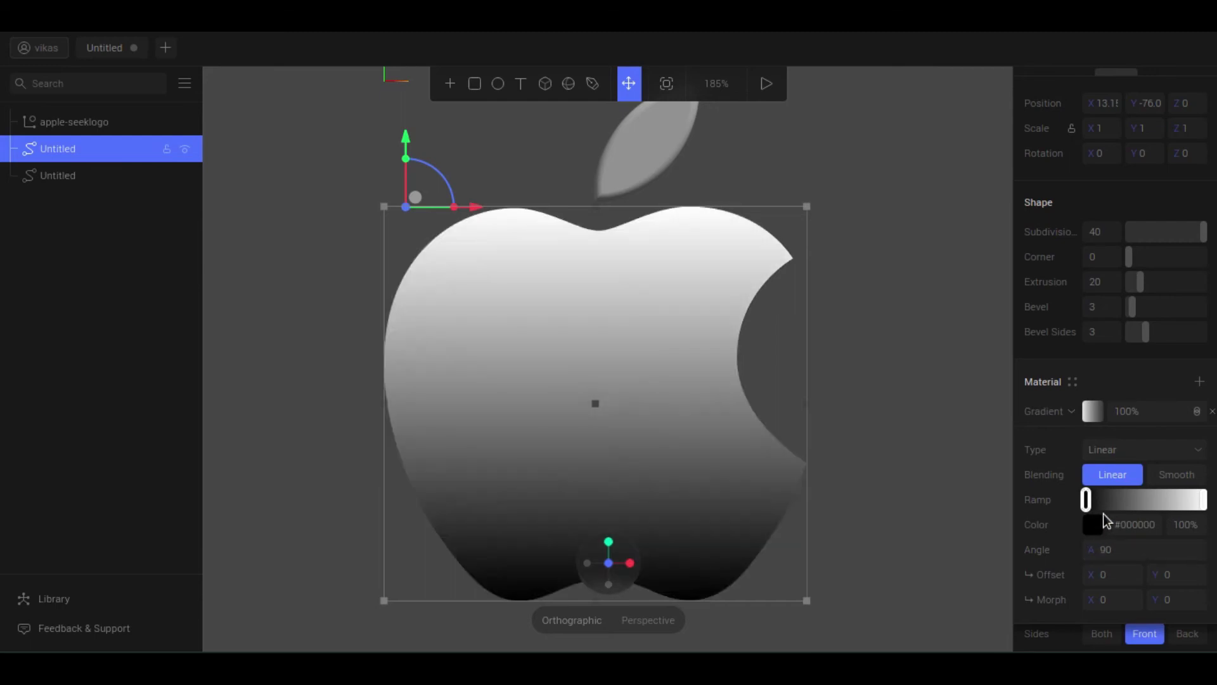
# - Set the gradient's start colour to blue #009DDC and its end colour to green #61BB46, taken from the reference image
pyautogui.click(1132, 525)
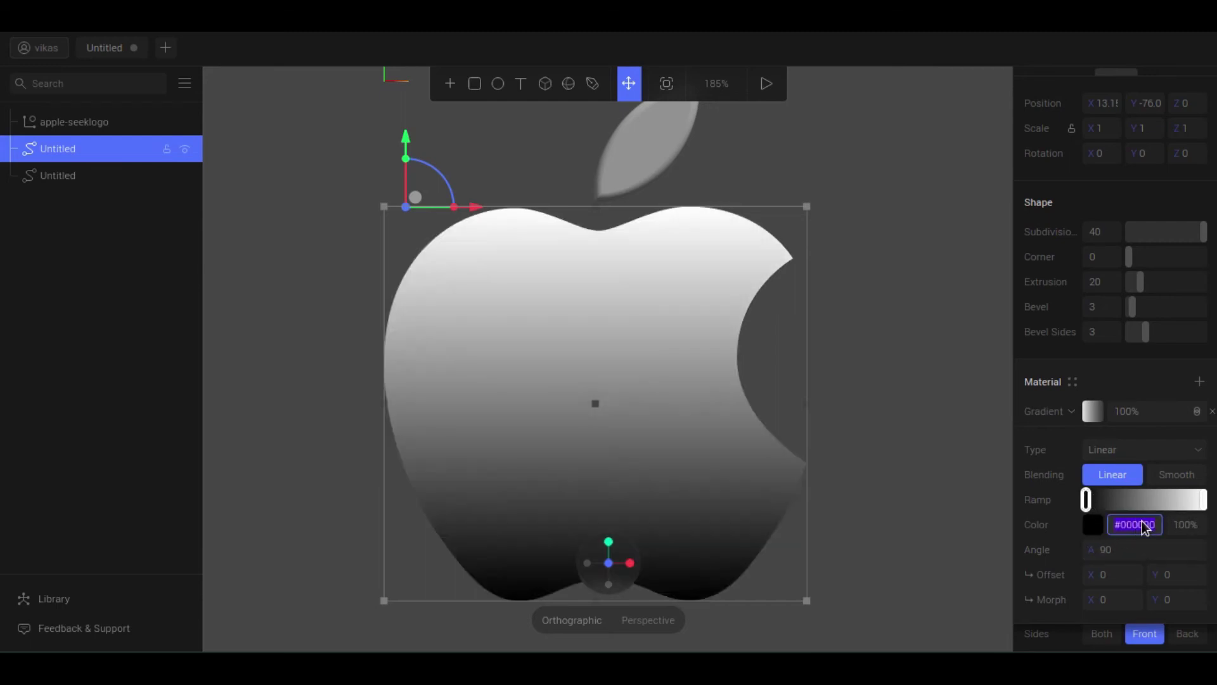
pyautogui.write('009ddc')
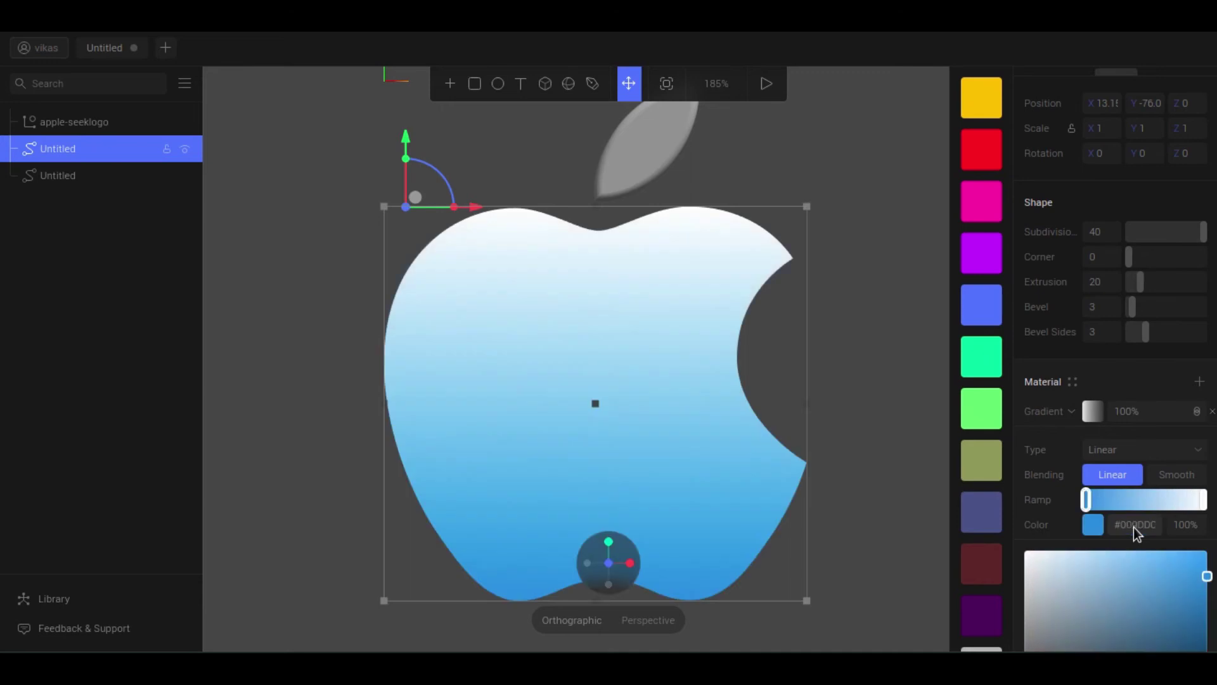
pyautogui.click(1203, 502)
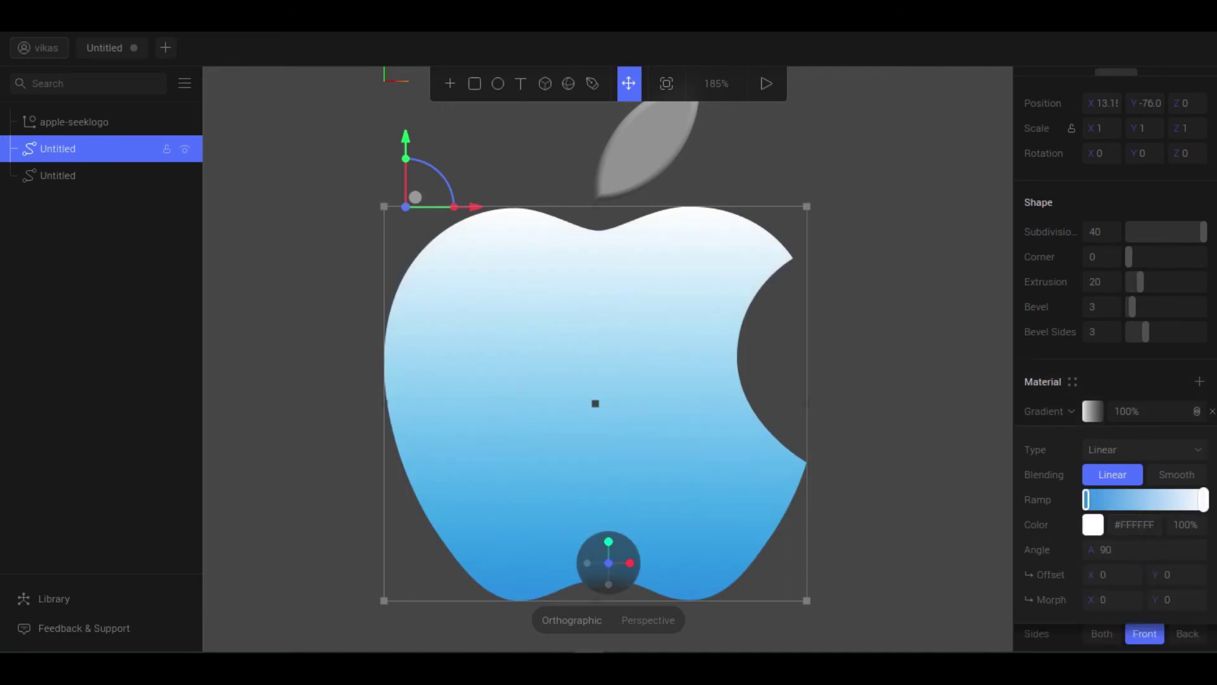
pyautogui.hotkey('alt', 'Tab')
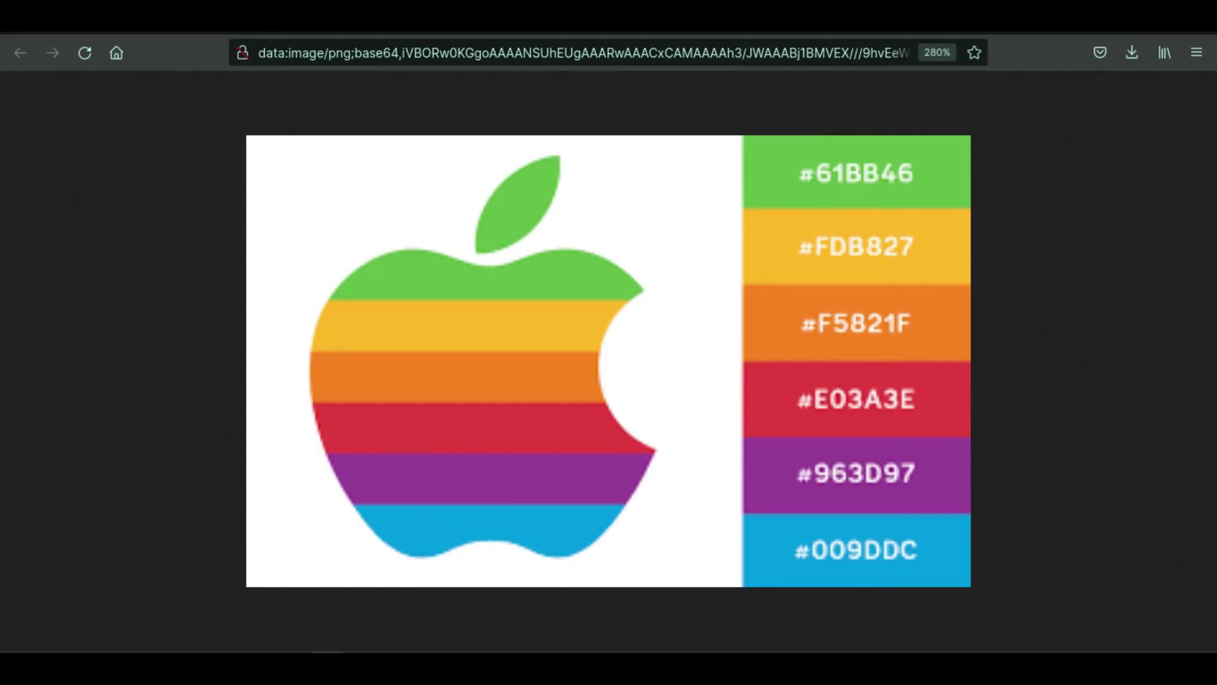
pyautogui.hotkey('alt', 'Tab')
pyautogui.click(1135, 525)
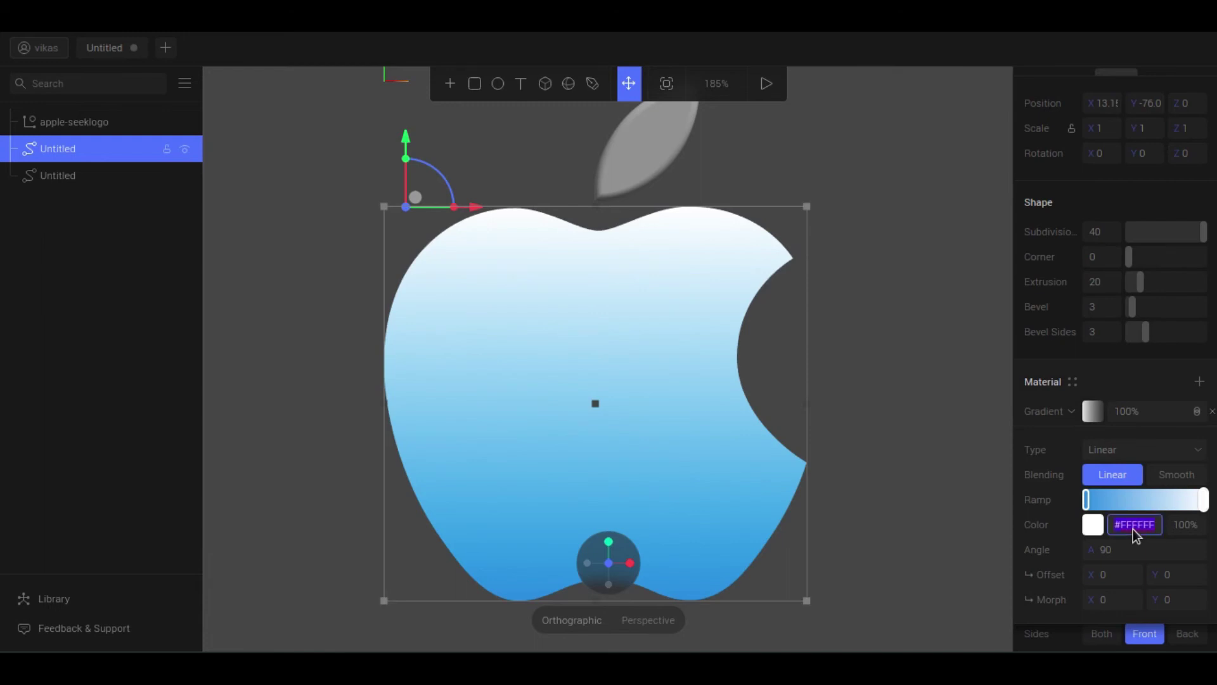
pyautogui.write('61bb46')
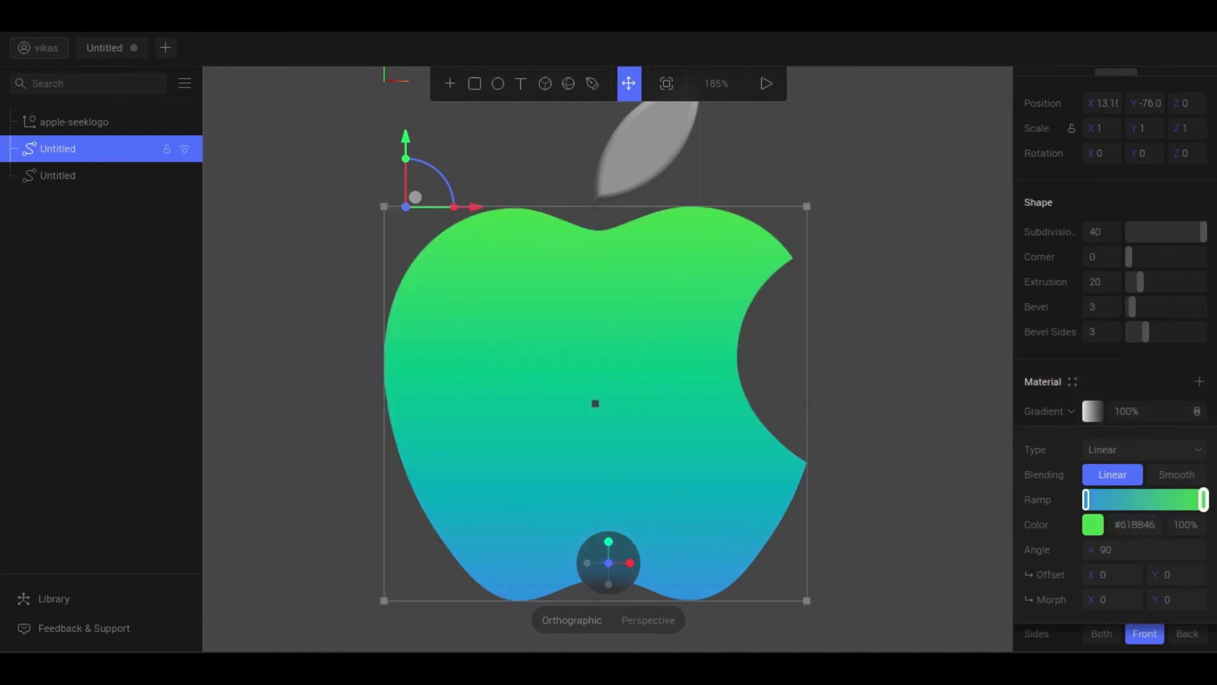
# - Add a stop near the green end of the apple body's gradient and set its colour to yellow #FDB827 from the reference image
pyautogui.hotkey('alt', 'Tab')
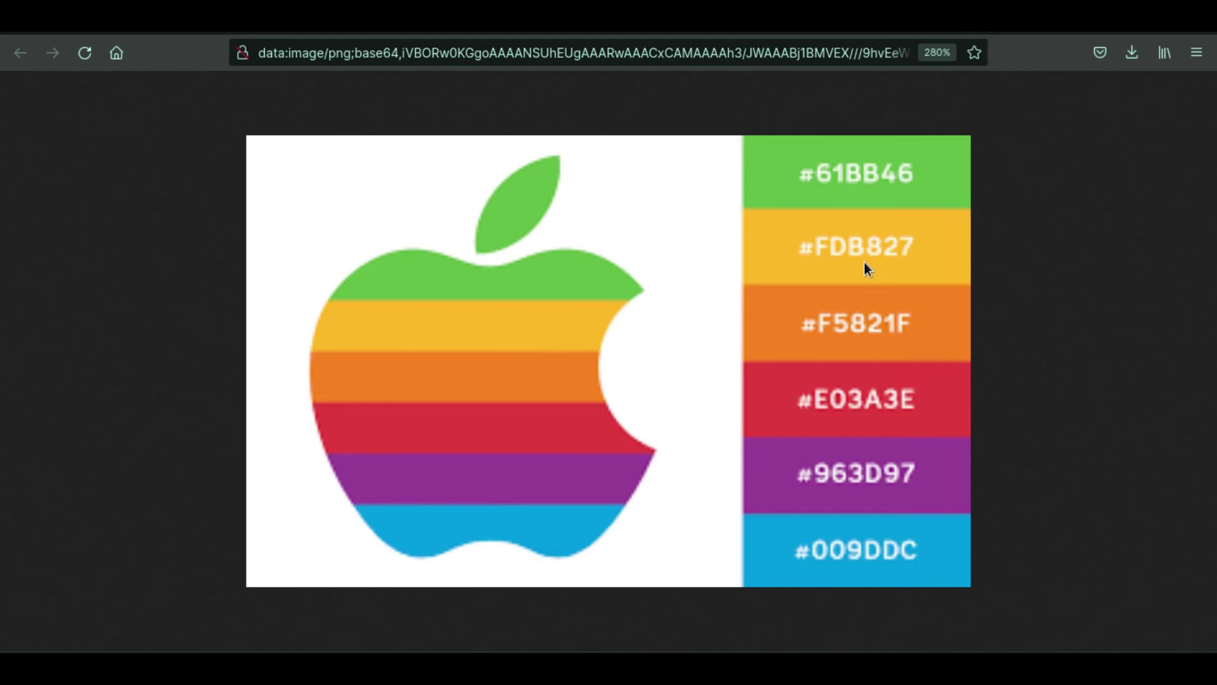
pyautogui.hotkey('alt', 'Tab')
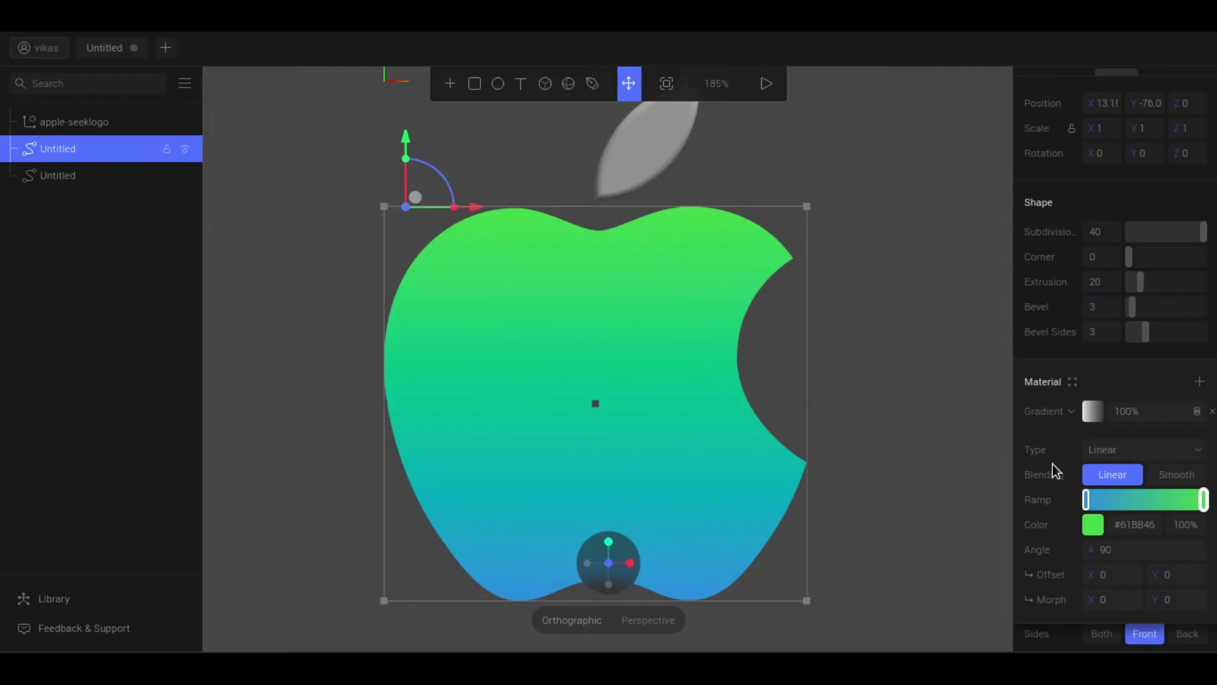
pyautogui.click(1175, 501)
pyautogui.click(1146, 527)
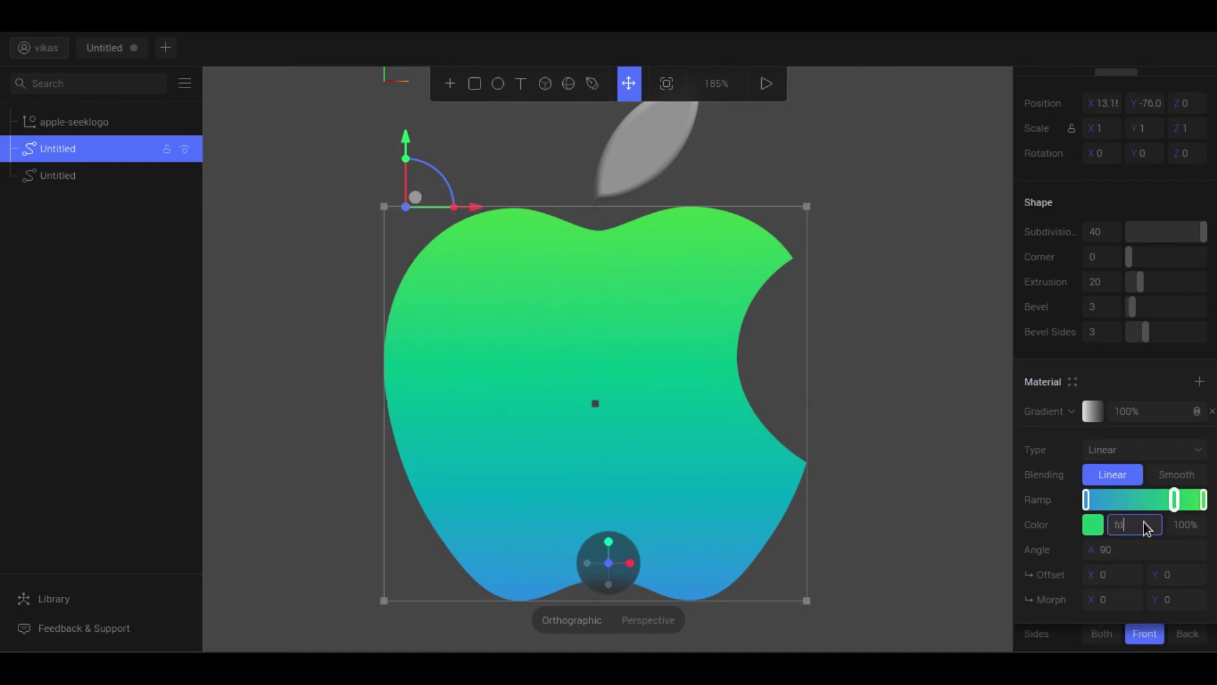
pyautogui.write('fdb827')
pyautogui.press('Return')
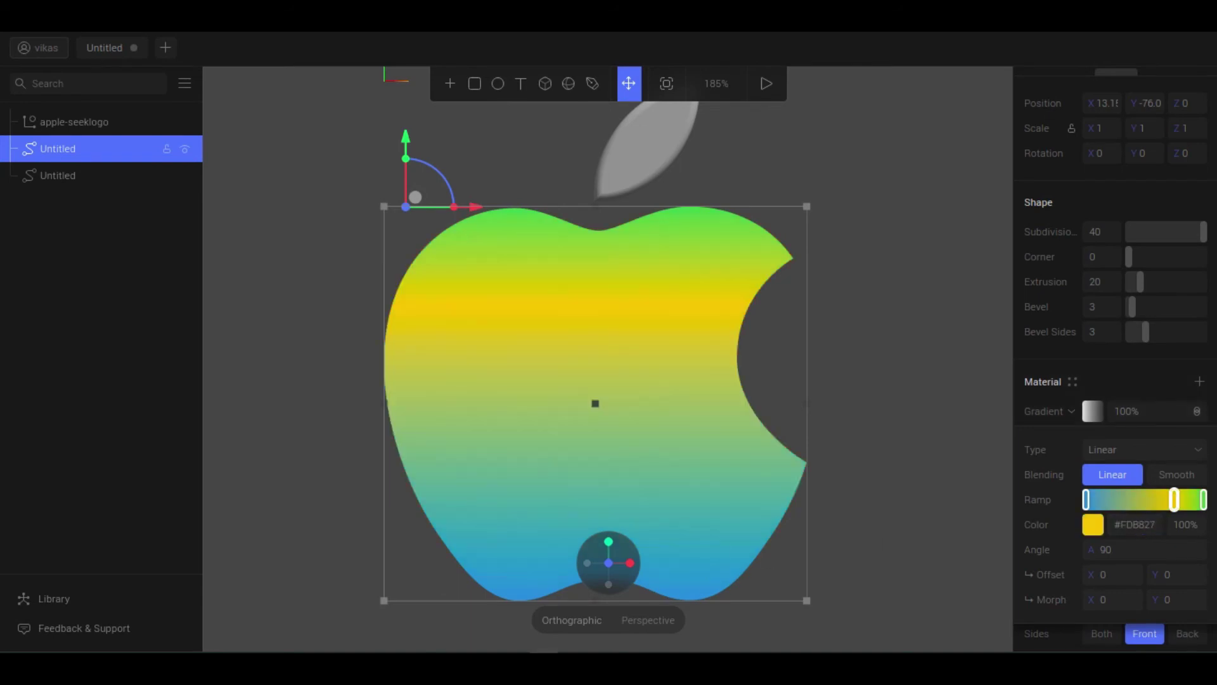
# - Add another gradient stop around the middle of the ramp and set its colour to orange #F5821F from the reference
pyautogui.hotkey('alt', 'Tab')
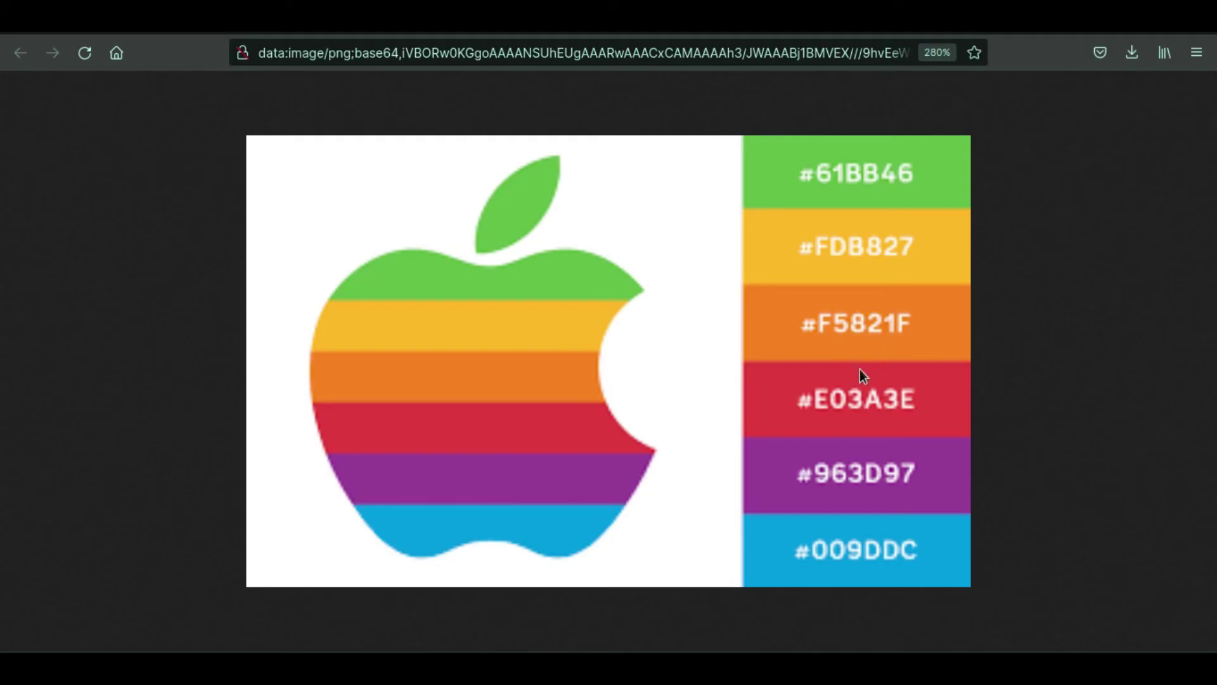
pyautogui.hotkey('alt', 'Tab')
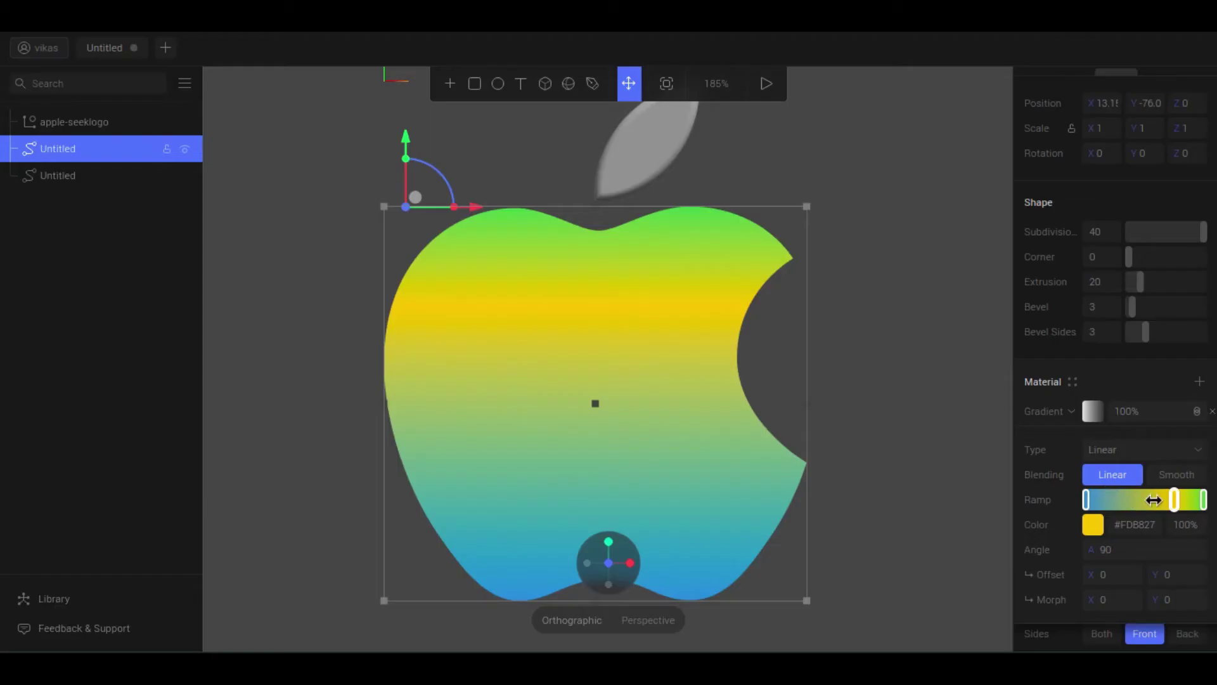
pyautogui.click(1147, 500)
pyautogui.click(1145, 528)
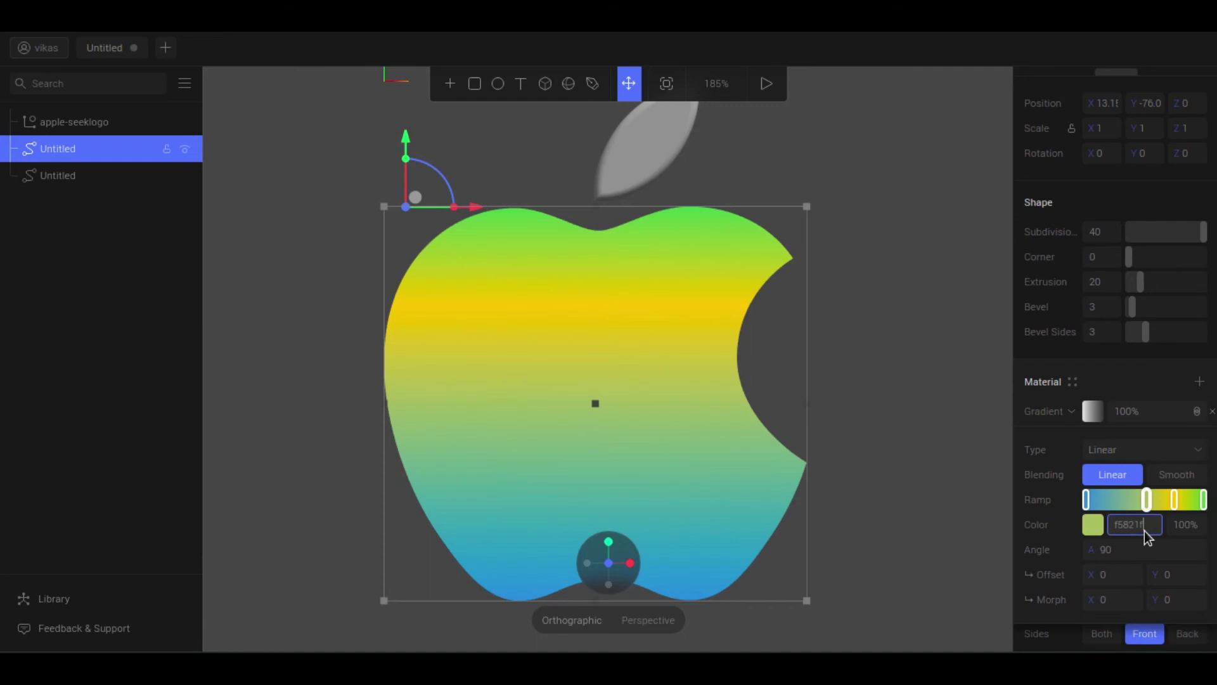
pyautogui.press('Return')
# - Check the reference for the red band, add a gradient stop between orange and blue, and set its colour to #E03AE3
pyautogui.hotkey('alt', 'Tab')
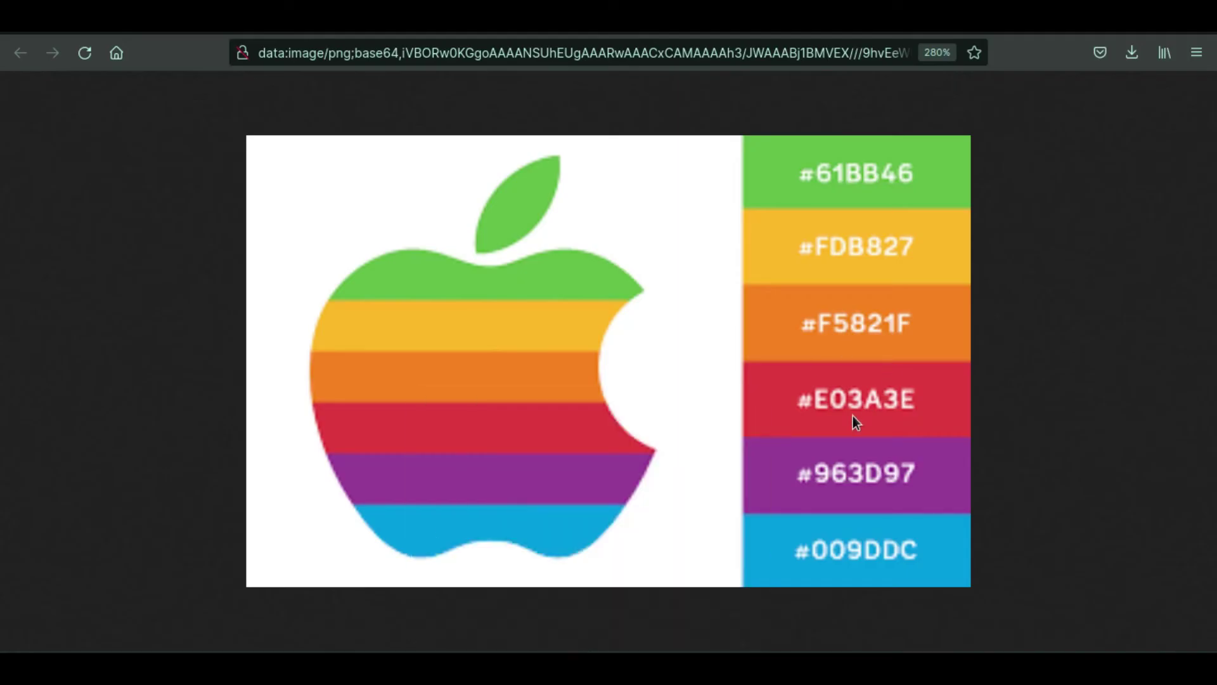
pyautogui.hotkey('alt', 'Tab')
pyautogui.click(1122, 500)
pyautogui.click(1143, 533)
pyautogui.write('e03ae3')
pyautogui.press('Return')
# - Add a gradient stop close to the blue end and set its colour to purple #963D97 from the reference
pyautogui.hotkey('alt', 'Tab')
pyautogui.hotkey('alt', 'Tab')
pyautogui.click(1109, 499)
pyautogui.click(1135, 525)
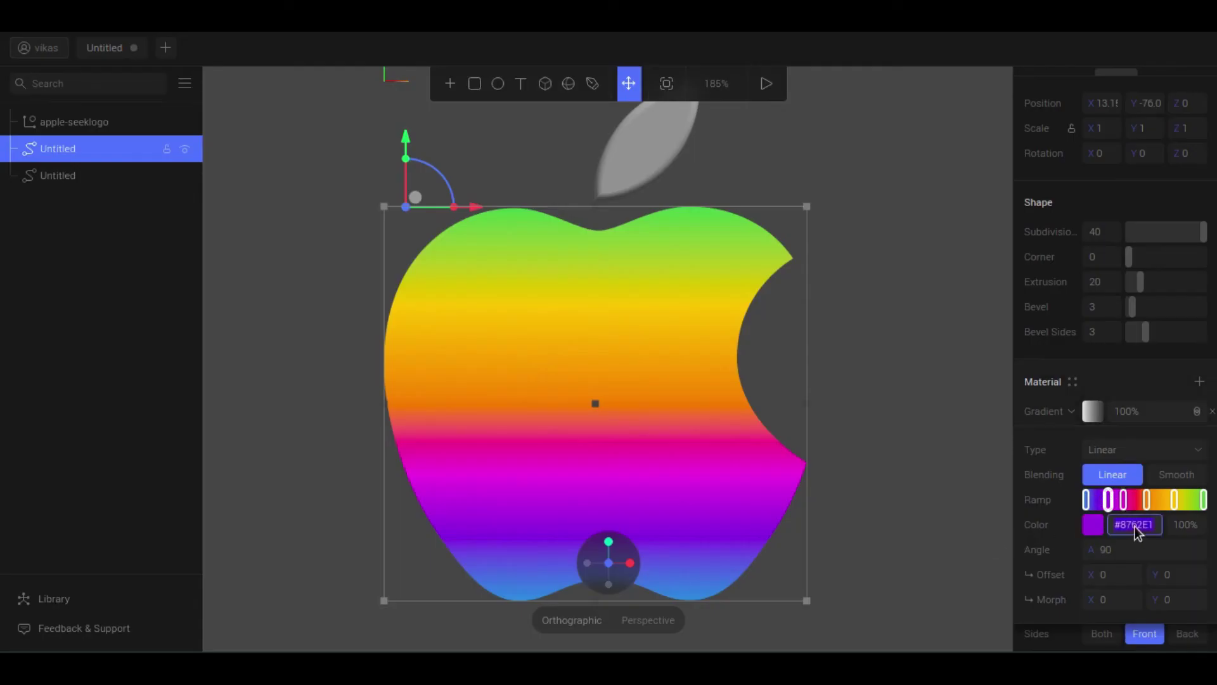
pyautogui.write('963d97')
pyautogui.press('Return')
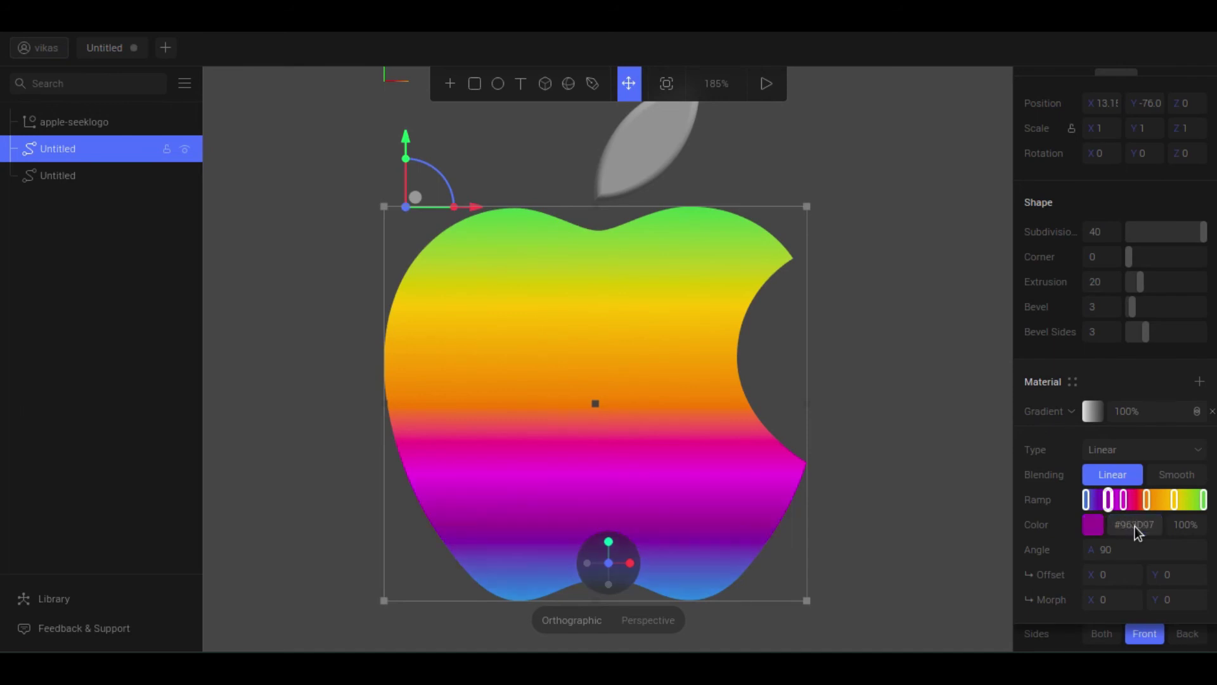
# - Shift the yellow, orange, magenta and purple stops towards the green end to space the gradient's bands more evenly
pyautogui.click(1176, 500)
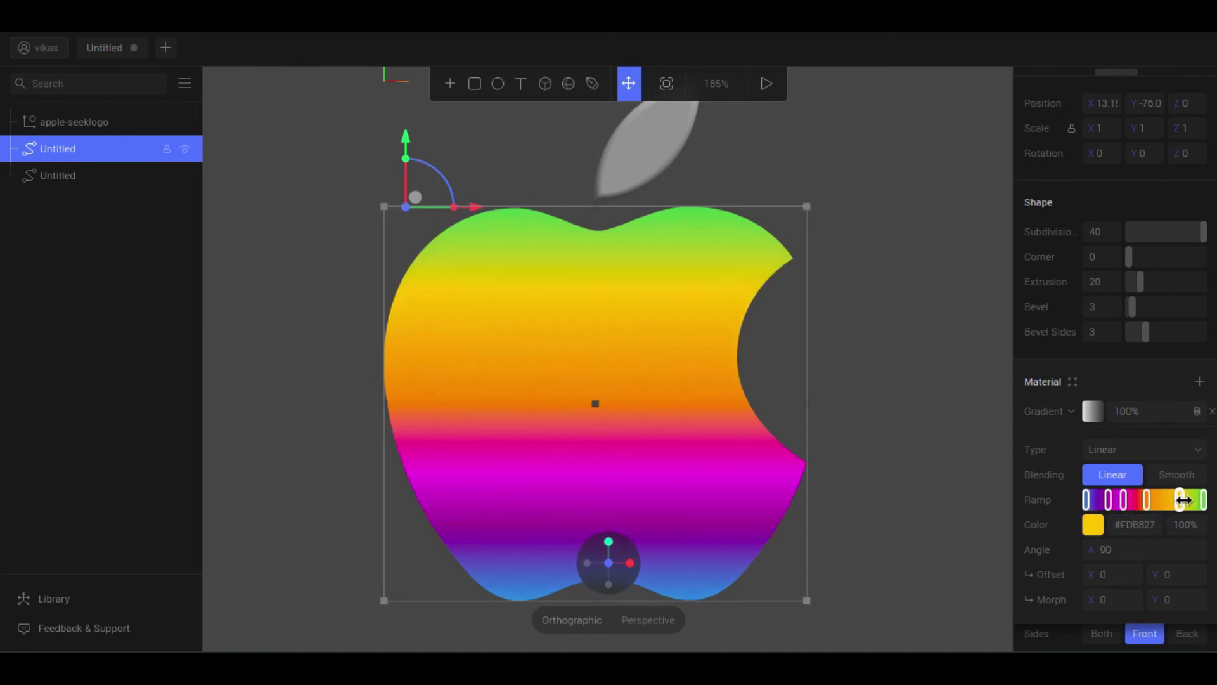
pyautogui.moveTo(1146, 500); pyautogui.dragTo(1117, 499)
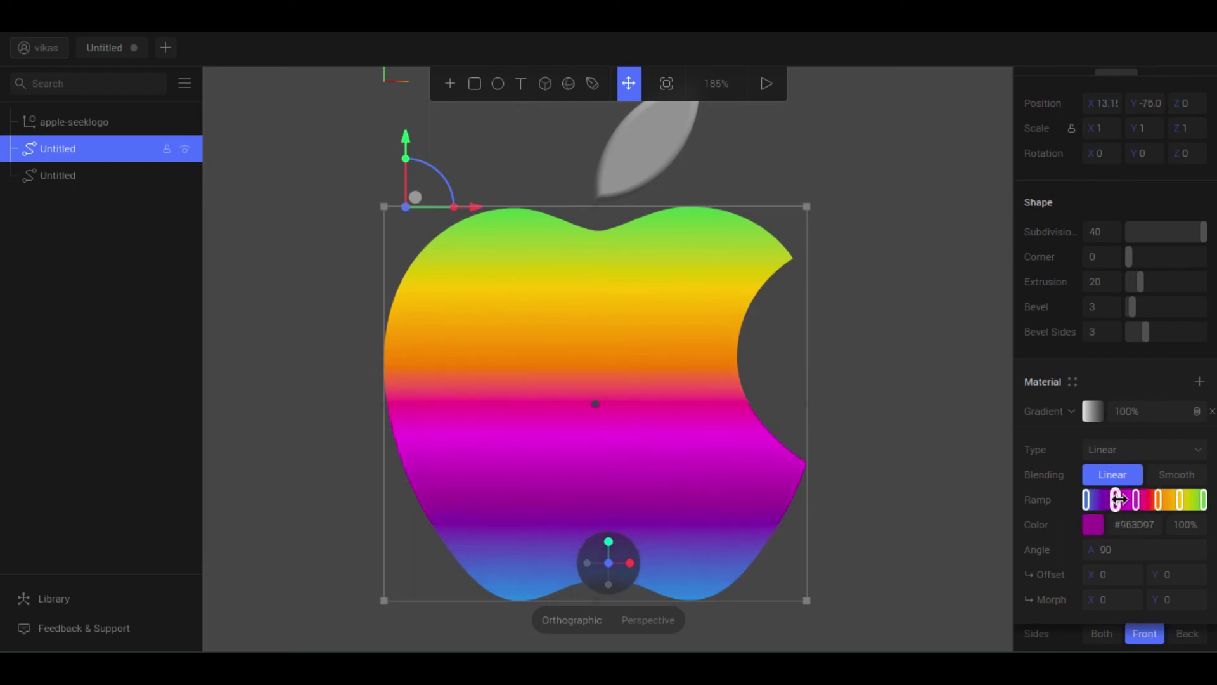
# - Try the radial and polar gradient types and smooth blending, returning both settings to linear
pyautogui.click(1143, 450)
pyautogui.click(1131, 484)
pyautogui.click(1135, 450)
pyautogui.click(1135, 497)
pyautogui.click(1139, 449)
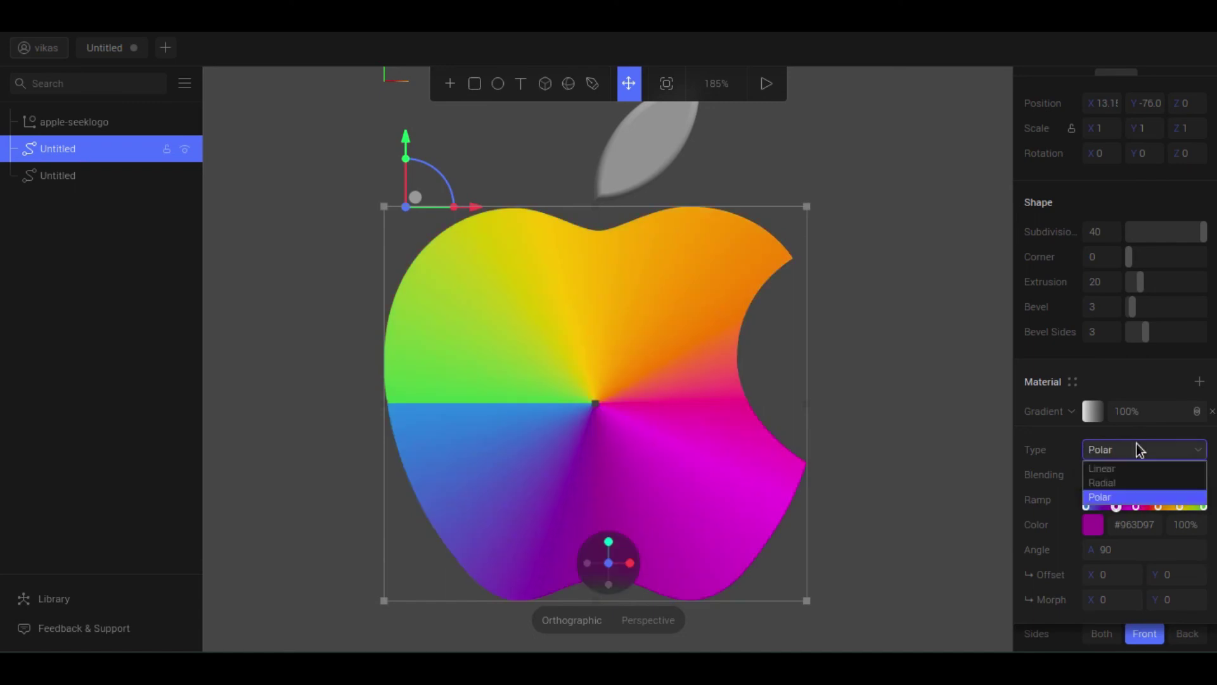
pyautogui.click(1139, 467)
pyautogui.click(1173, 477)
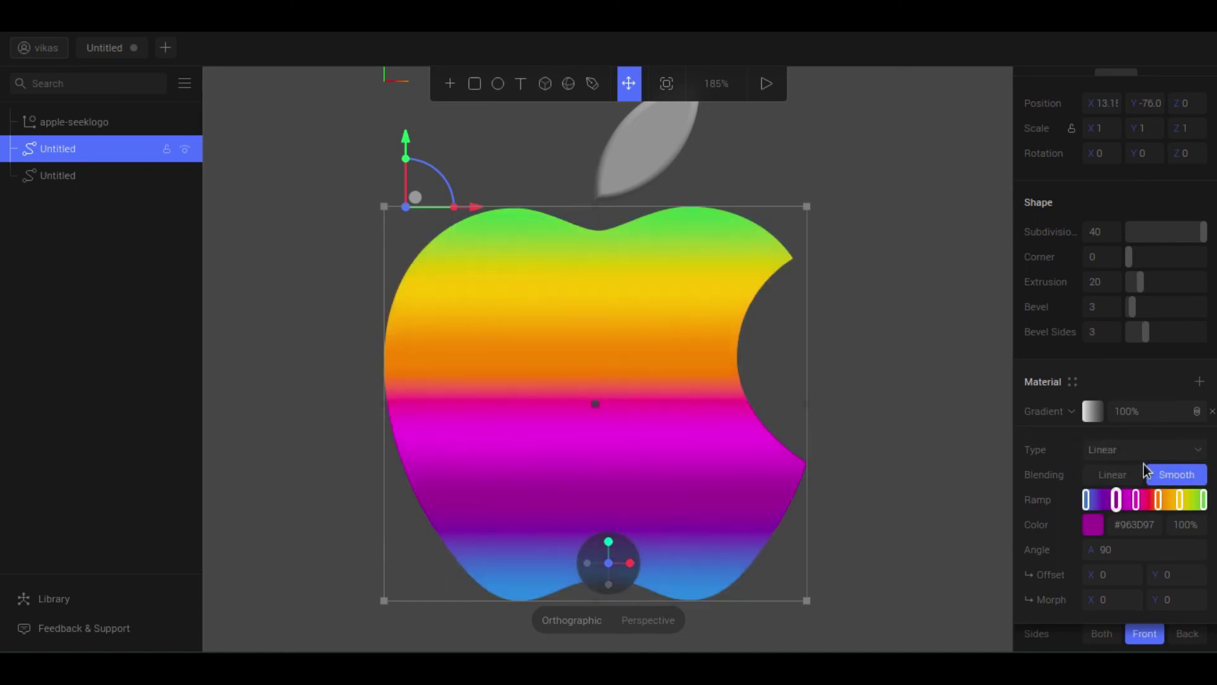
pyautogui.click(1125, 472)
# - Set the gradient's angle to 89 and deselect the apple body
pyautogui.moveTo(1097, 549)
pyautogui.mouseDown()
pyautogui.moveTo(1116, 549)
pyautogui.moveTo(1096, 550)
pyautogui.mouseUp()
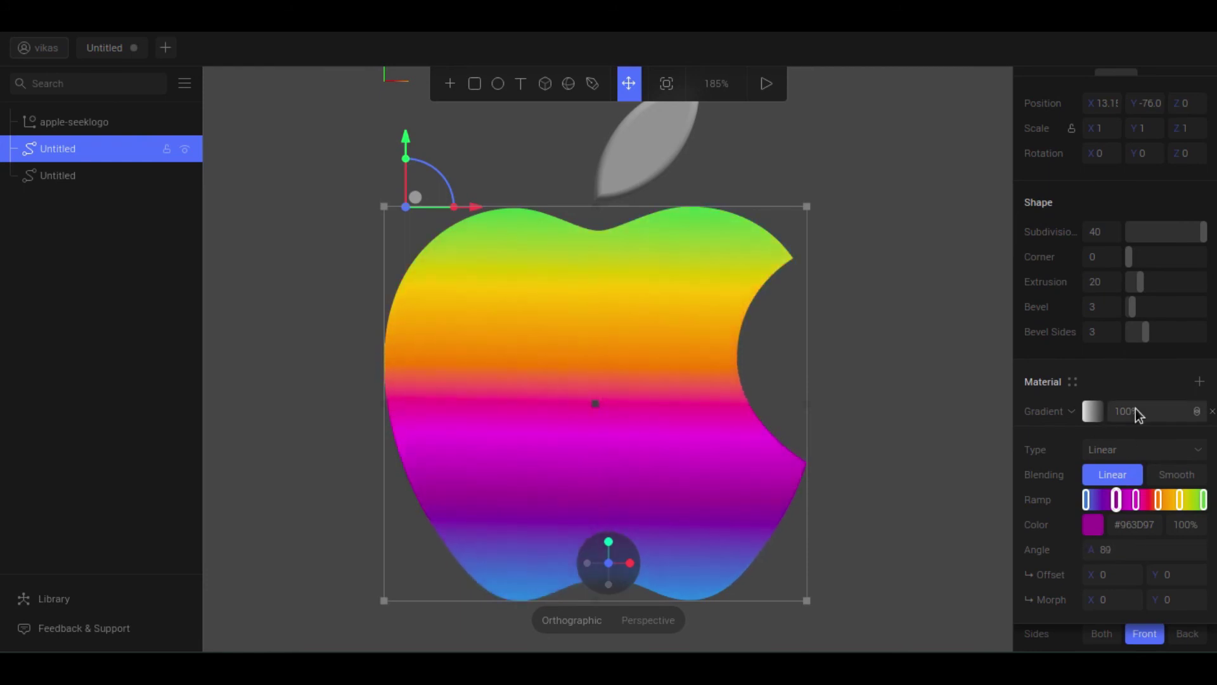
pyautogui.click(895, 343)
# - Recolour the leaf with the green #61BB46 of the body gradient's end stop and compare the logo with the reference image
pyautogui.click(658, 147)
pyautogui.click(659, 229)
pyautogui.click(1097, 412)
pyautogui.click(1204, 500)
pyautogui.click(1151, 530)
pyautogui.click(681, 164)
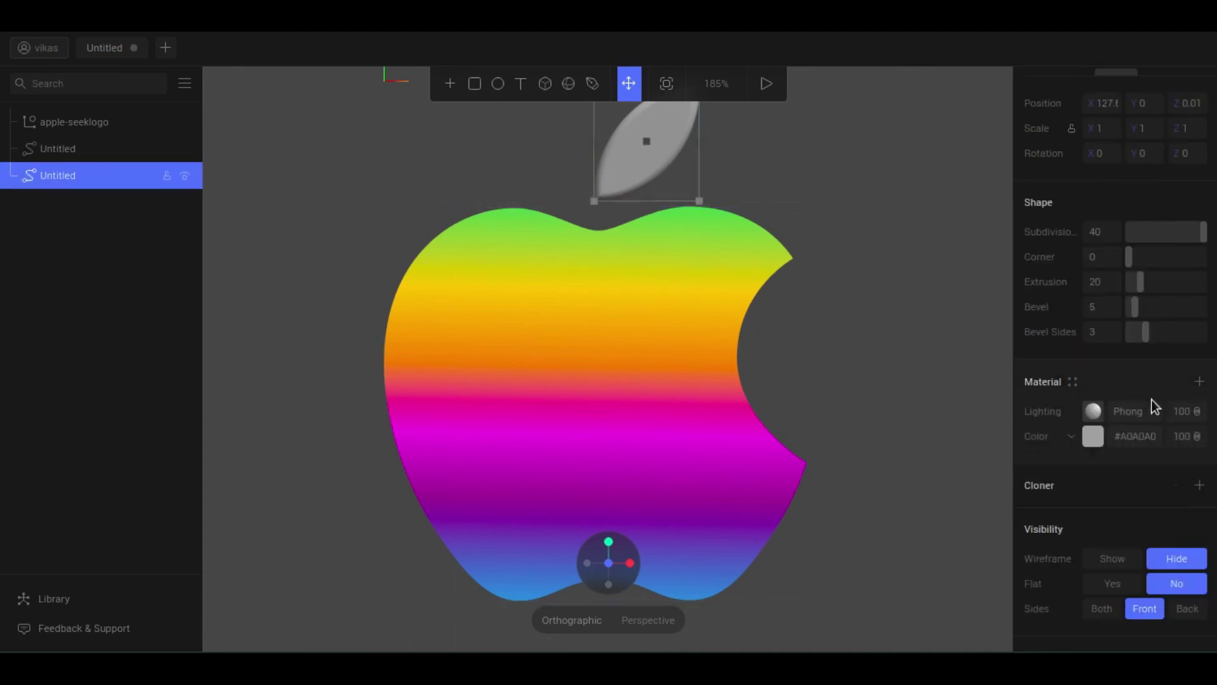
pyautogui.press('Return')
pyautogui.click(793, 375)
pyautogui.hotkey('alt', 'Tab')
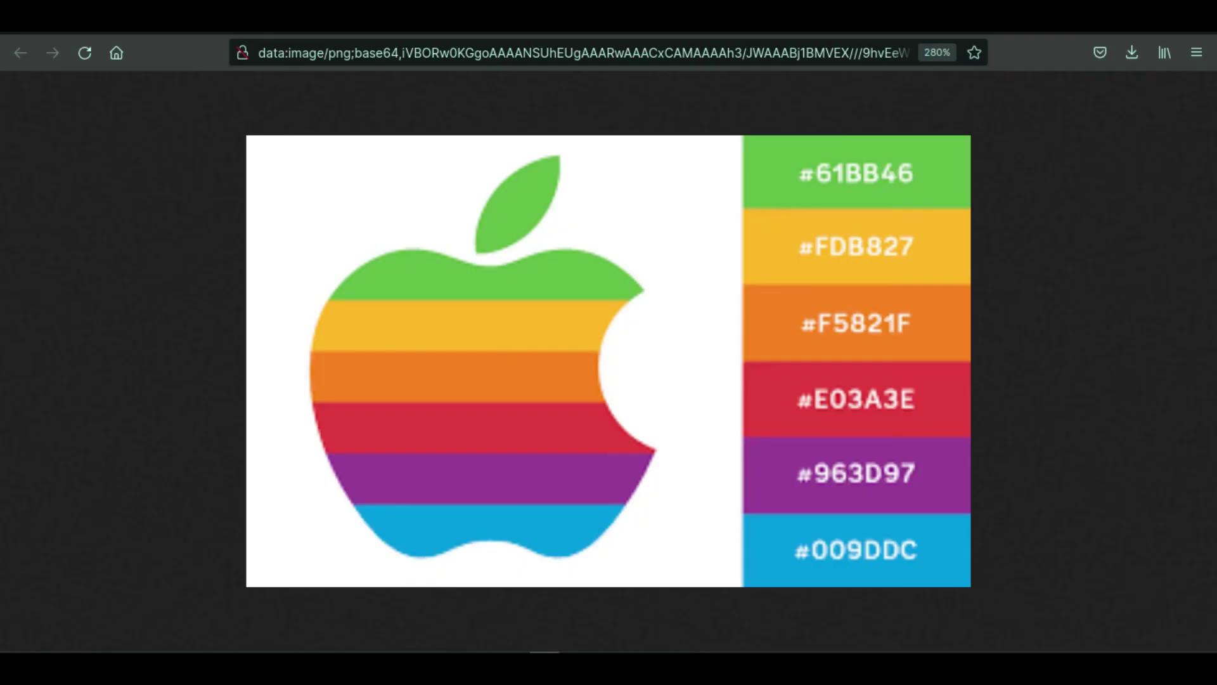
pyautogui.hotkey('alt', 'Tab')
# - Set the shininess of the apple body's Phong lighting to 100
pyautogui.click(886, 380)
pyautogui.moveTo(887, 381); pyautogui.dragTo(894, 413)
pyautogui.click(616, 316)
pyautogui.click(616, 316)
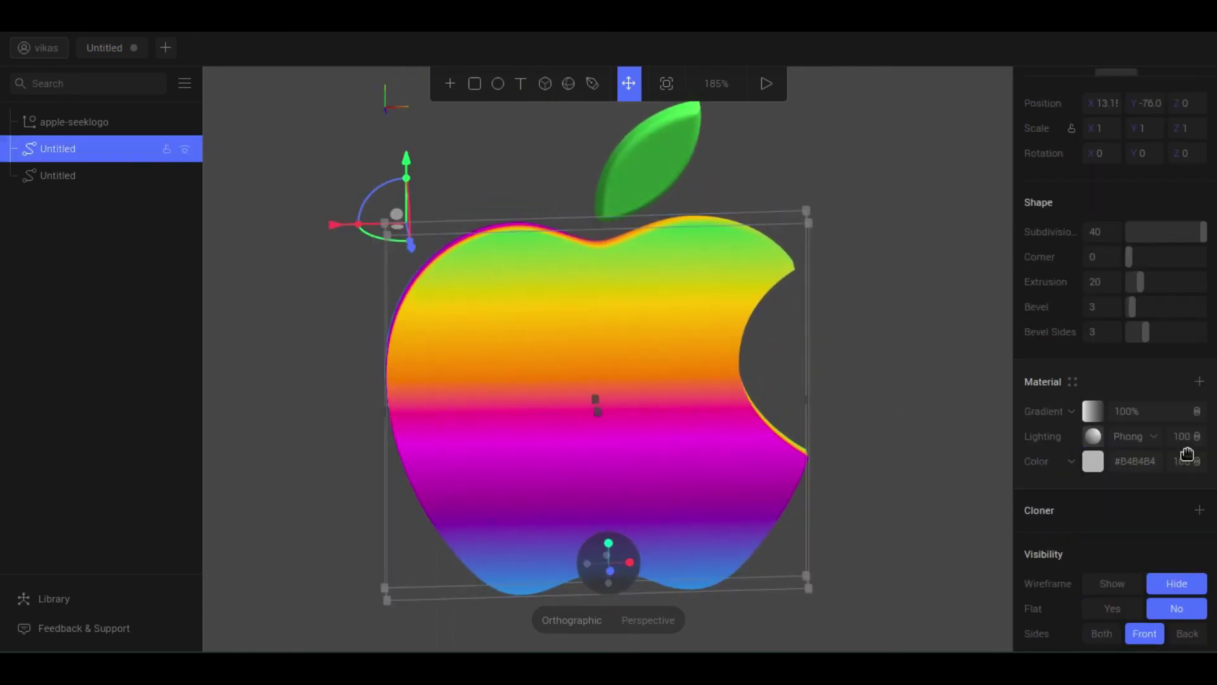
pyautogui.click(1096, 436)
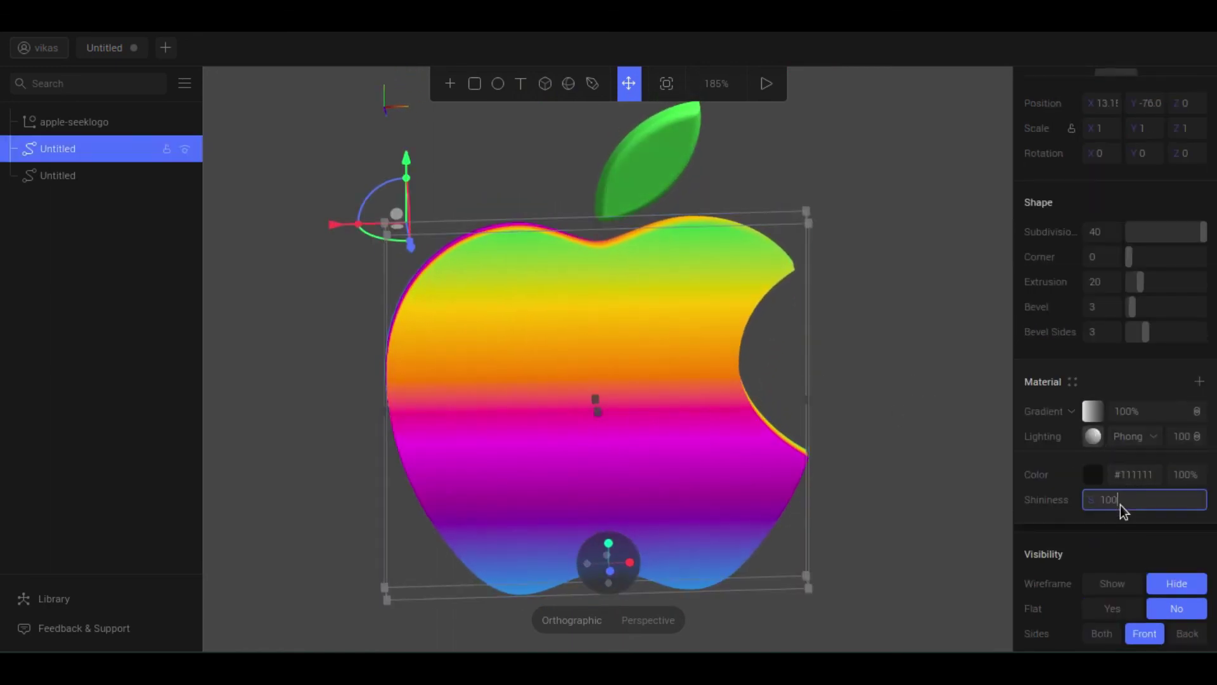
# - Set the shininess of the leaf's Phong lighting to 100 and deselect the leaf
pyautogui.click(647, 159)
pyautogui.click(1094, 421)
pyautogui.click(1136, 473)
pyautogui.write('100')
pyautogui.press('Return')
pyautogui.click(961, 373)
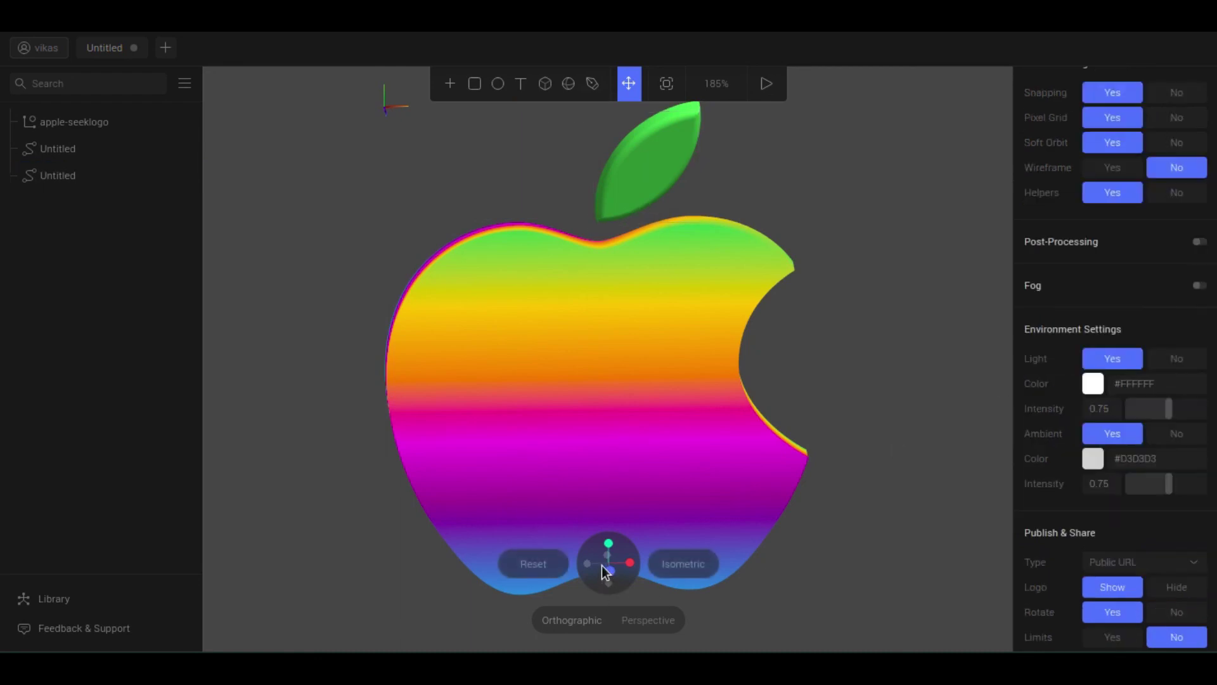
# - Preview the scene in play mode and orbit it slightly to examine the two finished apple logos
pyautogui.scroll(-3, 663, 397)
pyautogui.moveTo(790, 397); pyautogui.dragTo(770, 413)
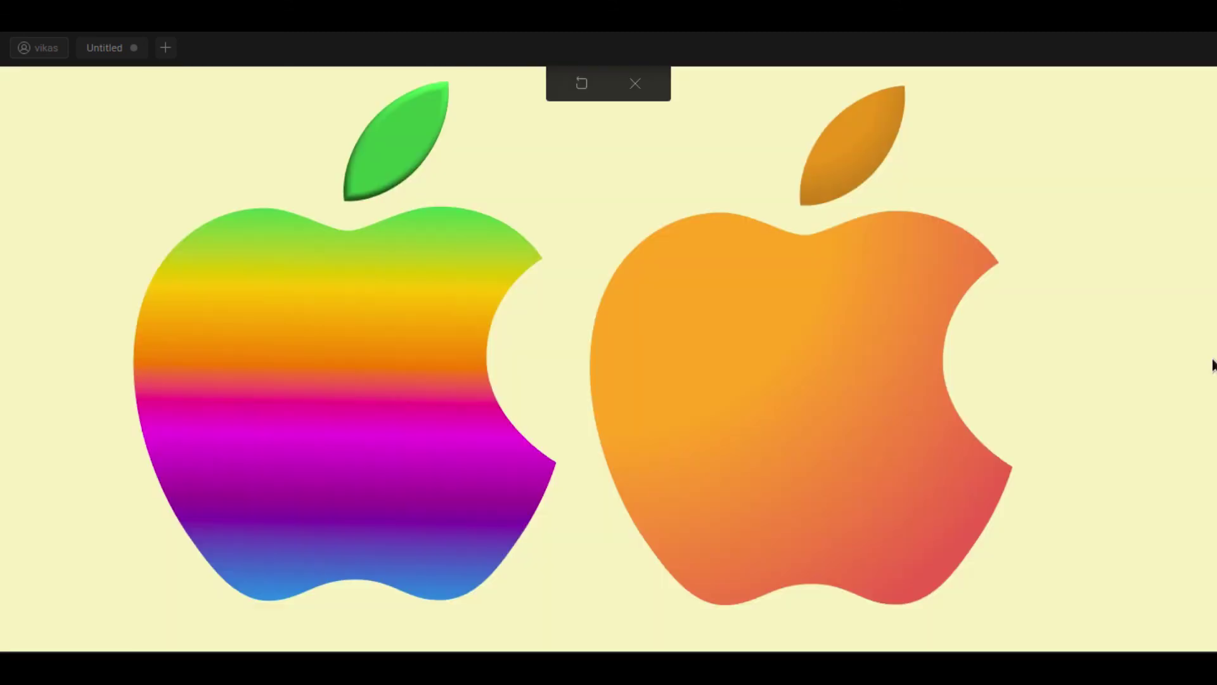
pyautogui.moveTo(1212, 364)
pyautogui.mouseDown()
pyautogui.moveTo(1127, 385)
pyautogui.moveTo(1011, 361)
pyautogui.moveTo(1209, 368)
pyautogui.mouseUp()
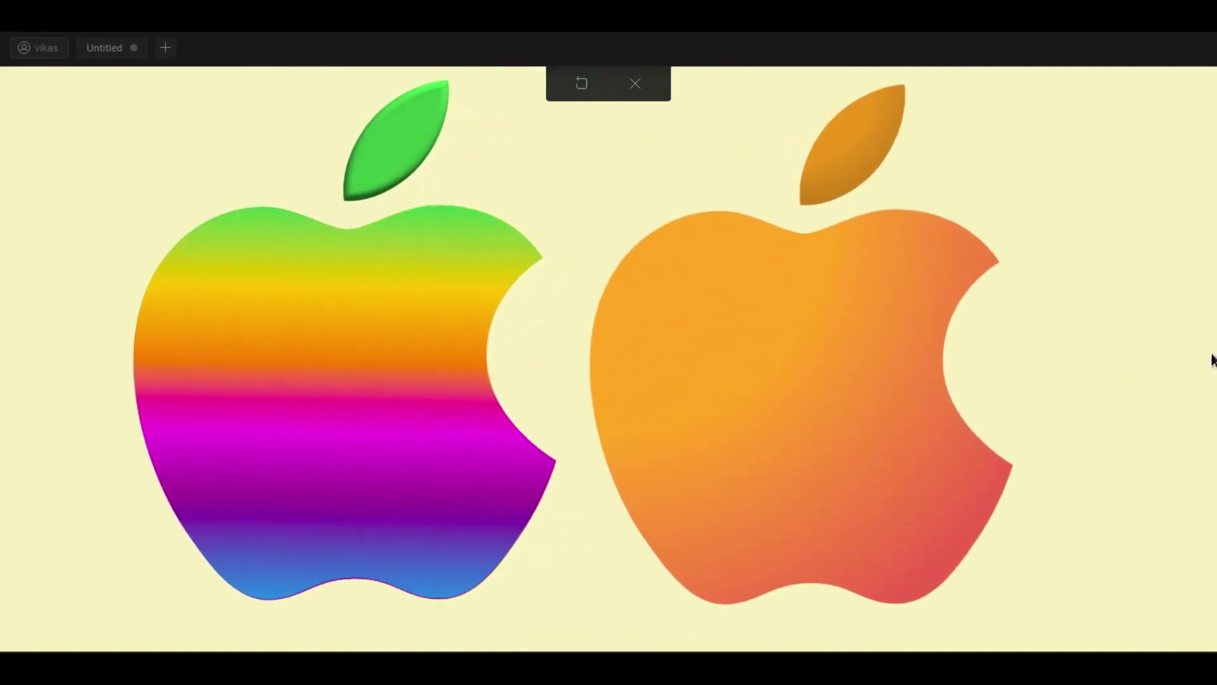